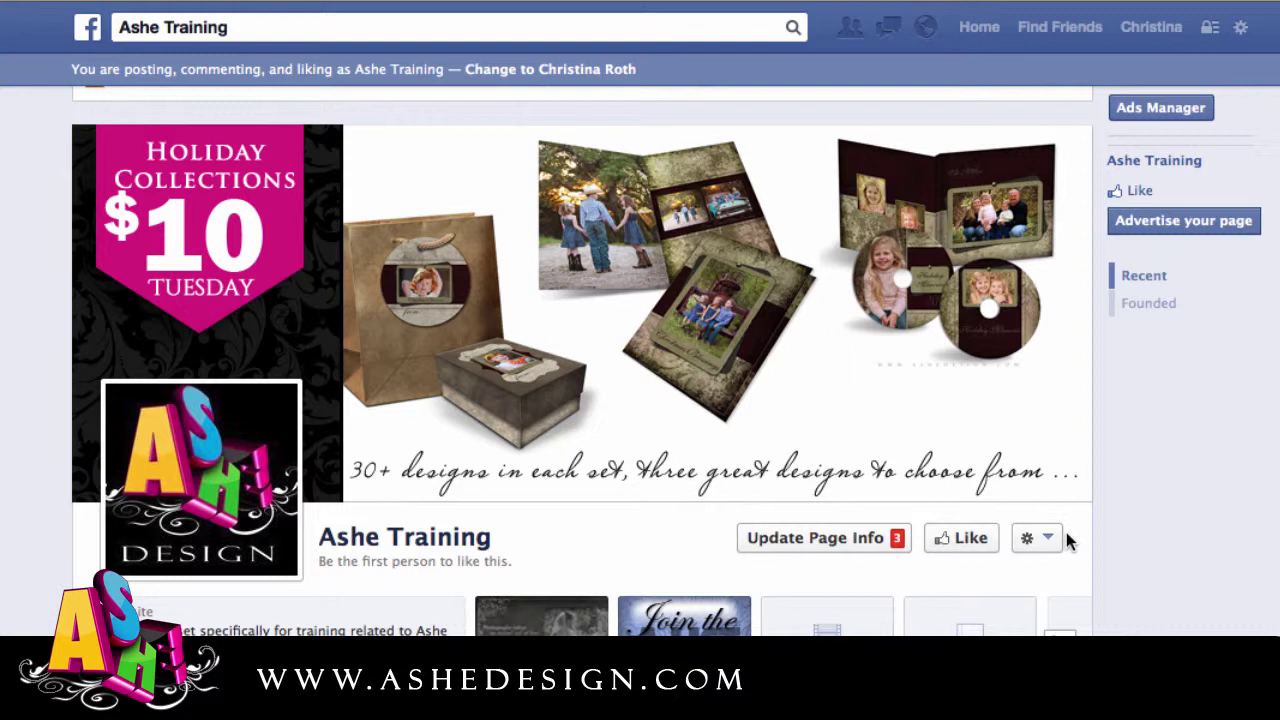
Upload CoverPhoto851x315.jpg from the AD FB Page folder as the Ashe Training cover and save it
mouse_move(1066, 452)
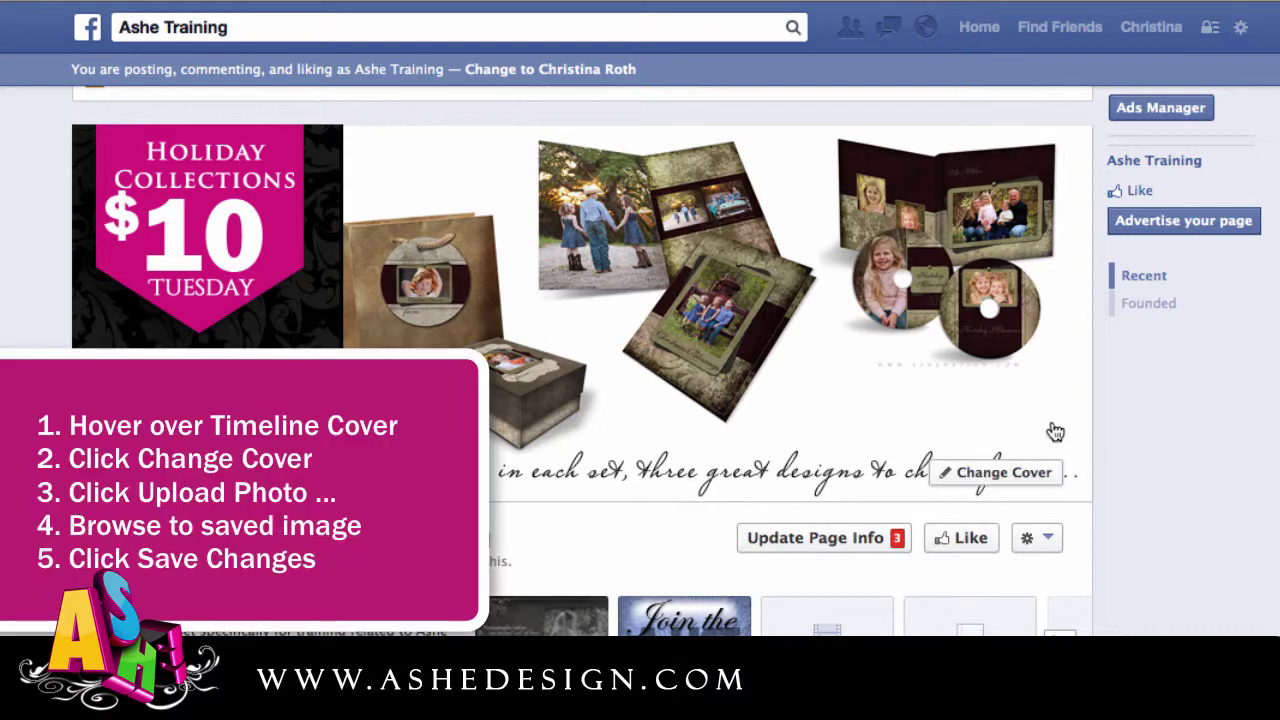
click(1012, 478)
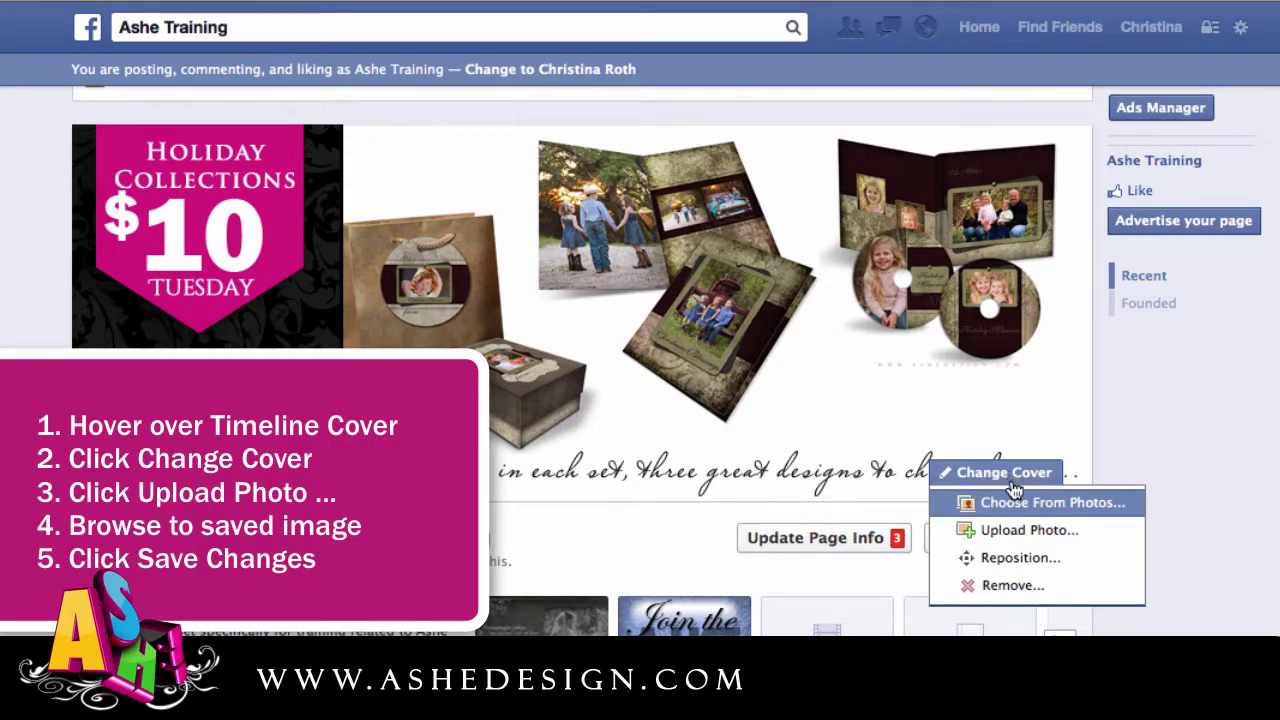
click(1024, 536)
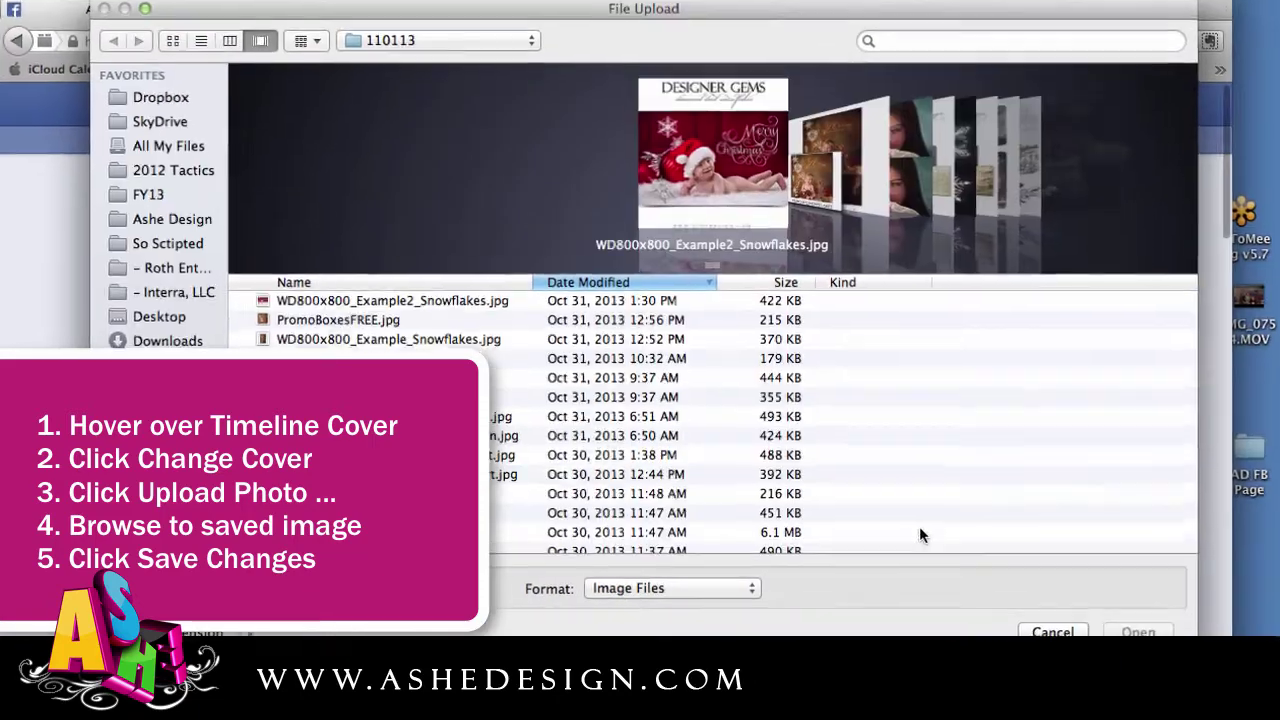
click(418, 41)
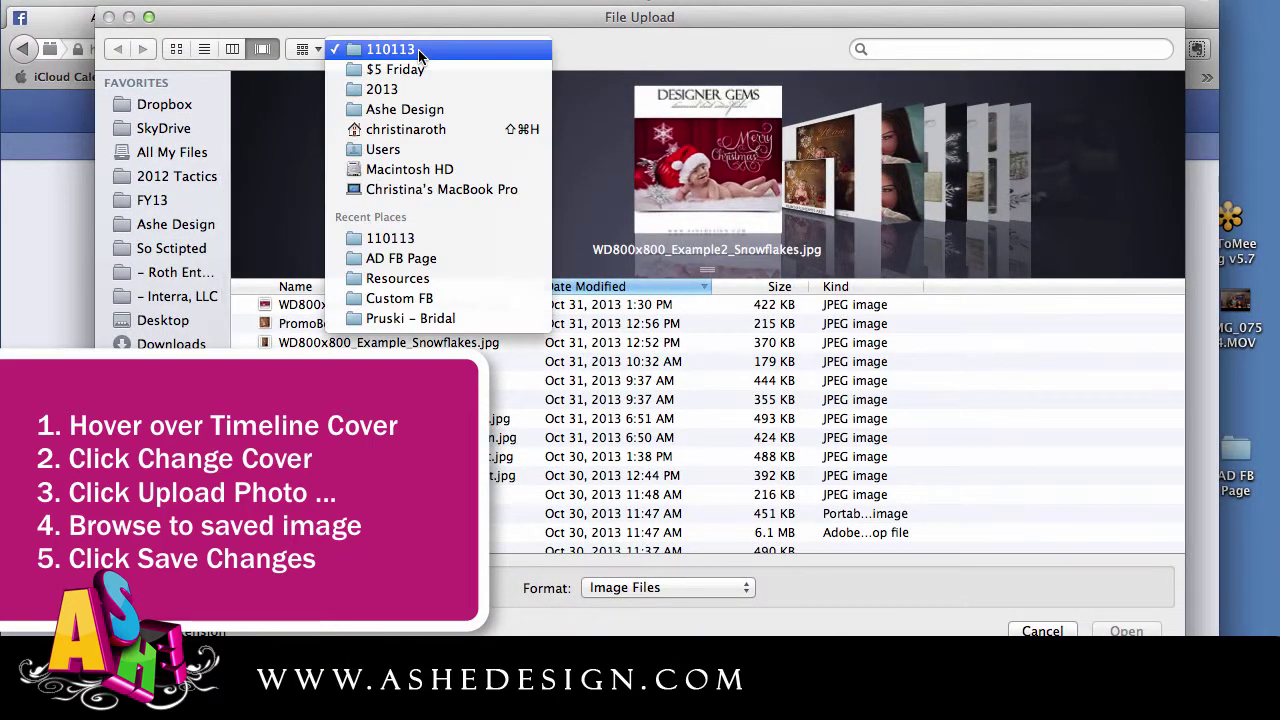
click(403, 260)
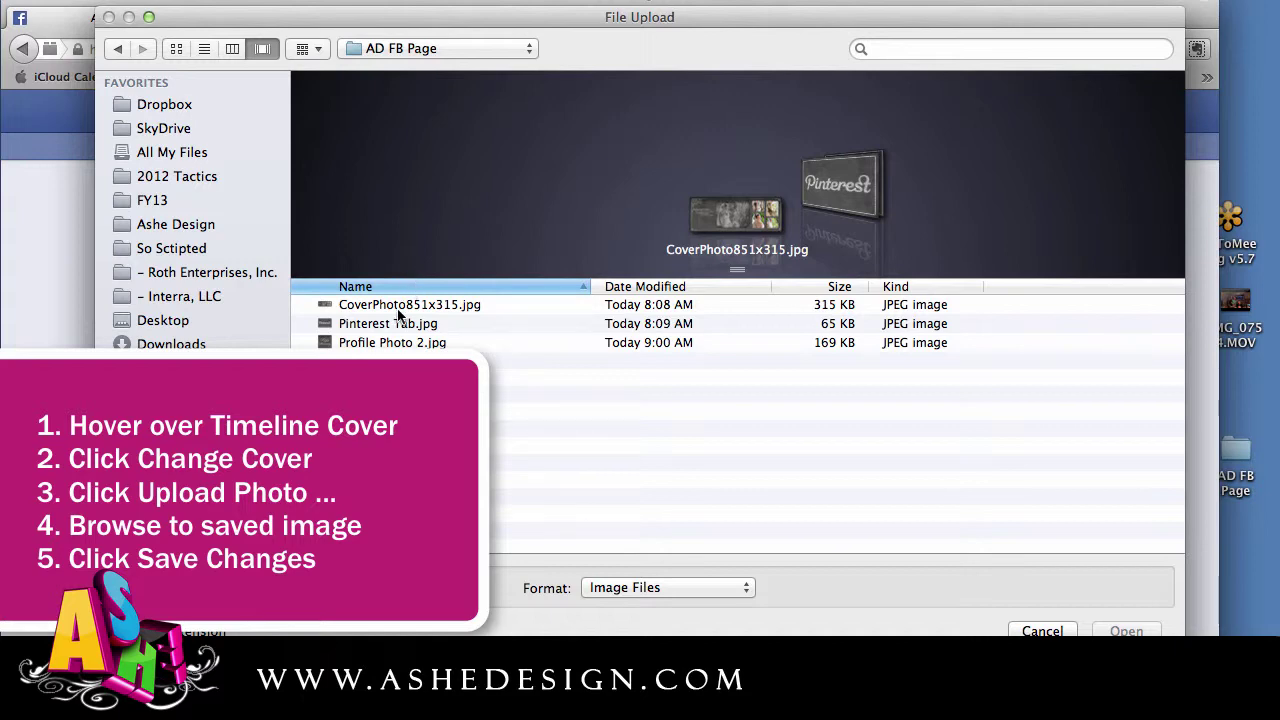
click(392, 310)
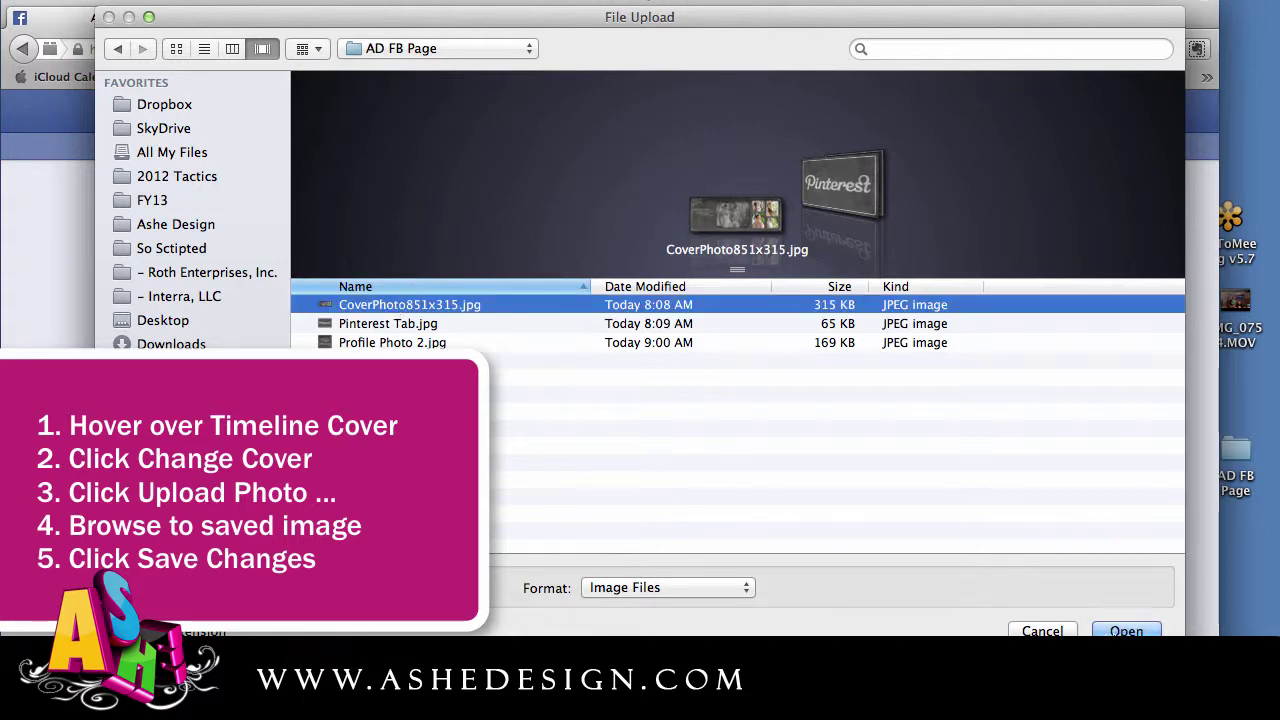
key(Return)
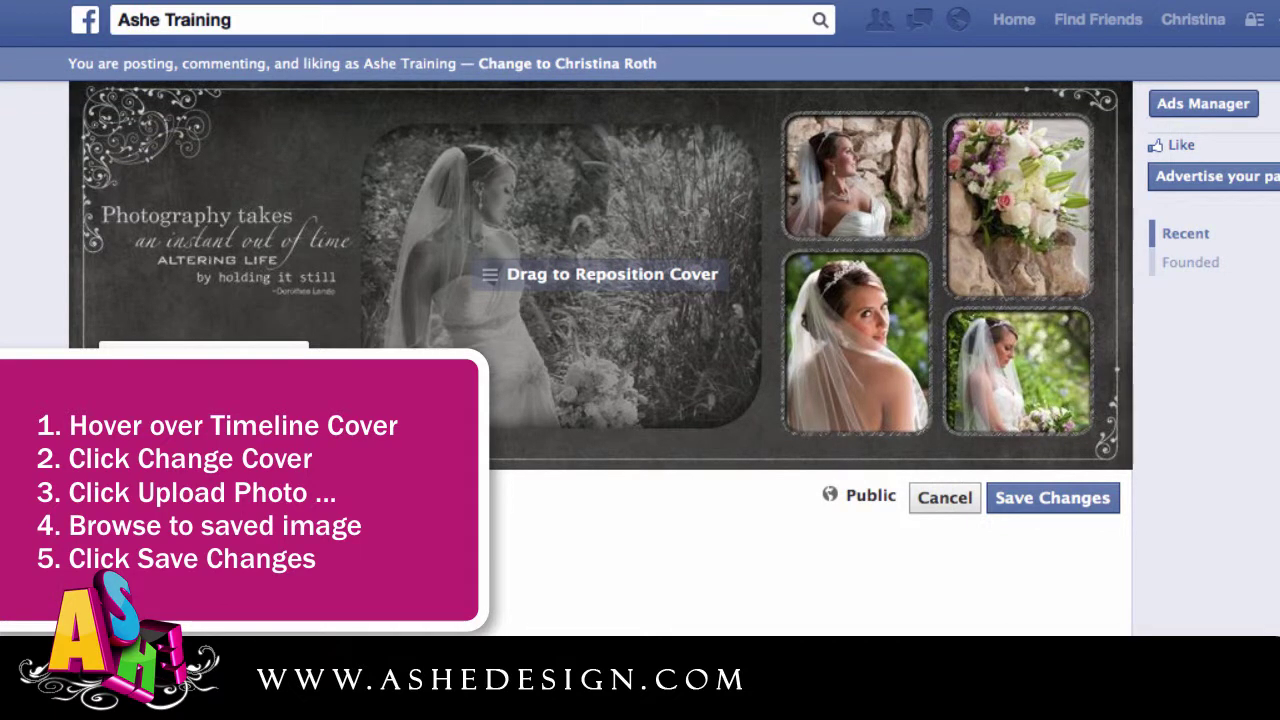
click(1050, 500)
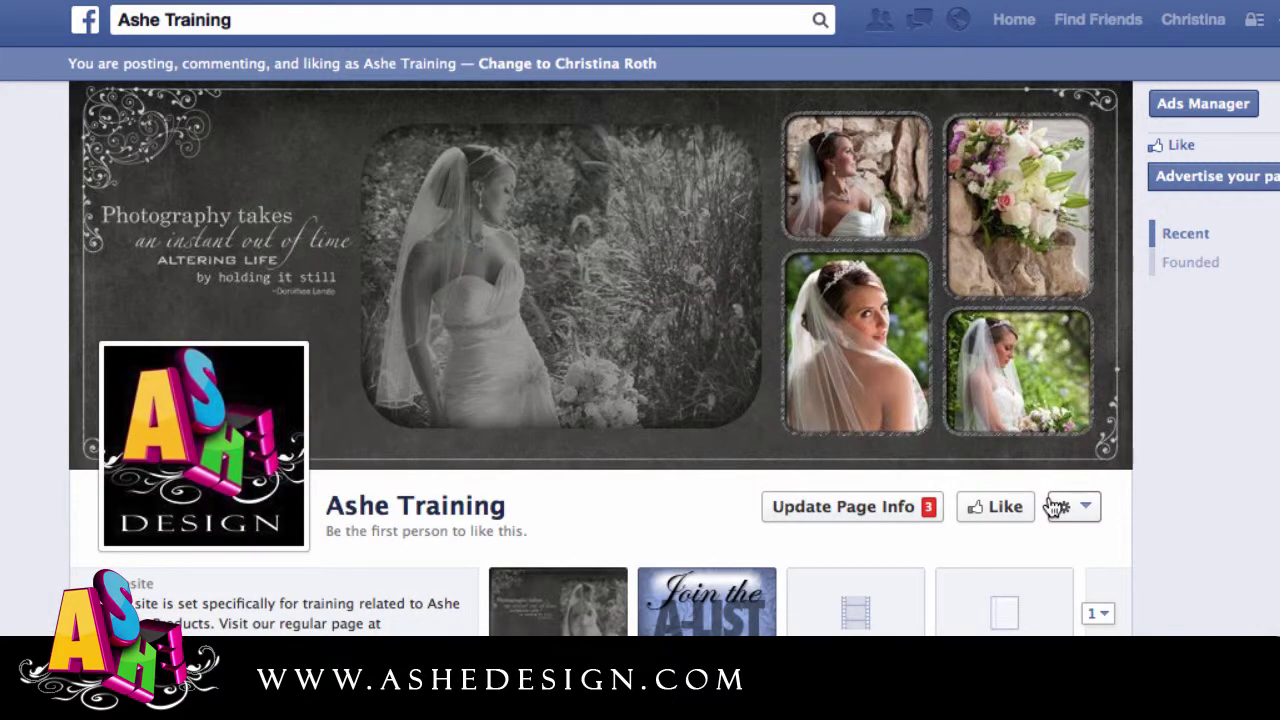
Upload Profile Photo 2.jpg, the SD Photography logo, as the page's profile picture
mouse_move(335, 445)
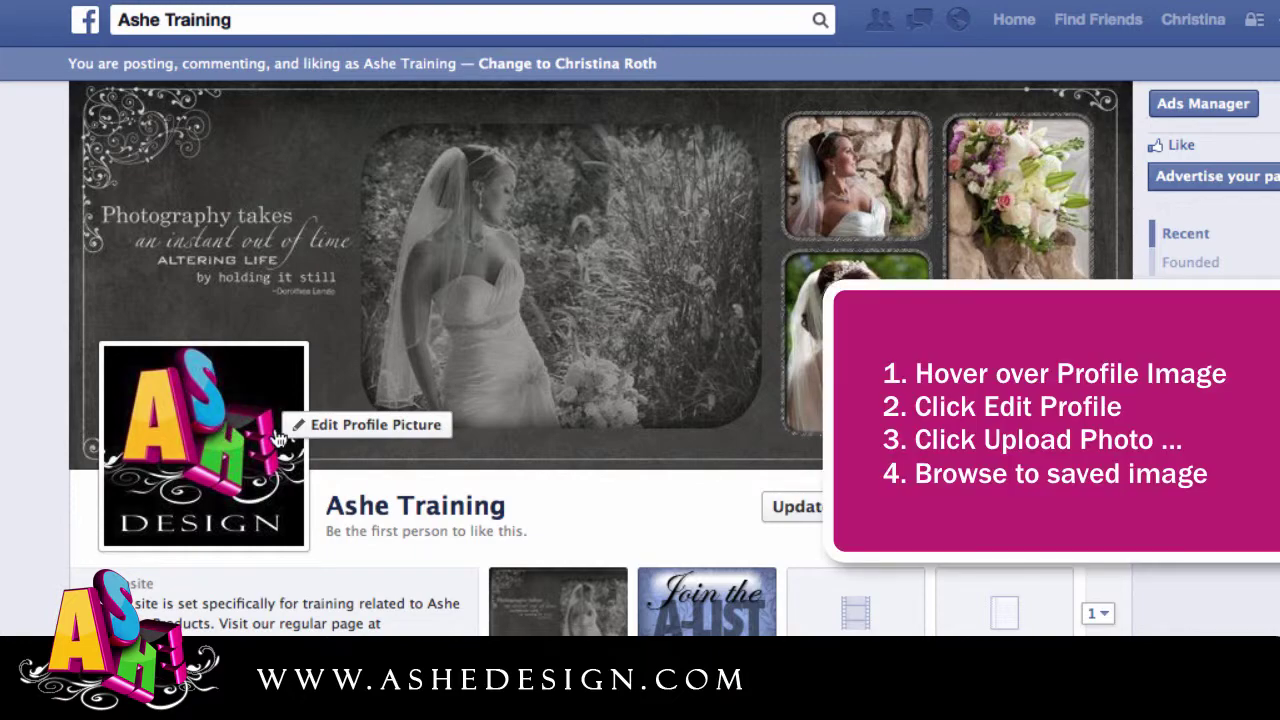
click(328, 428)
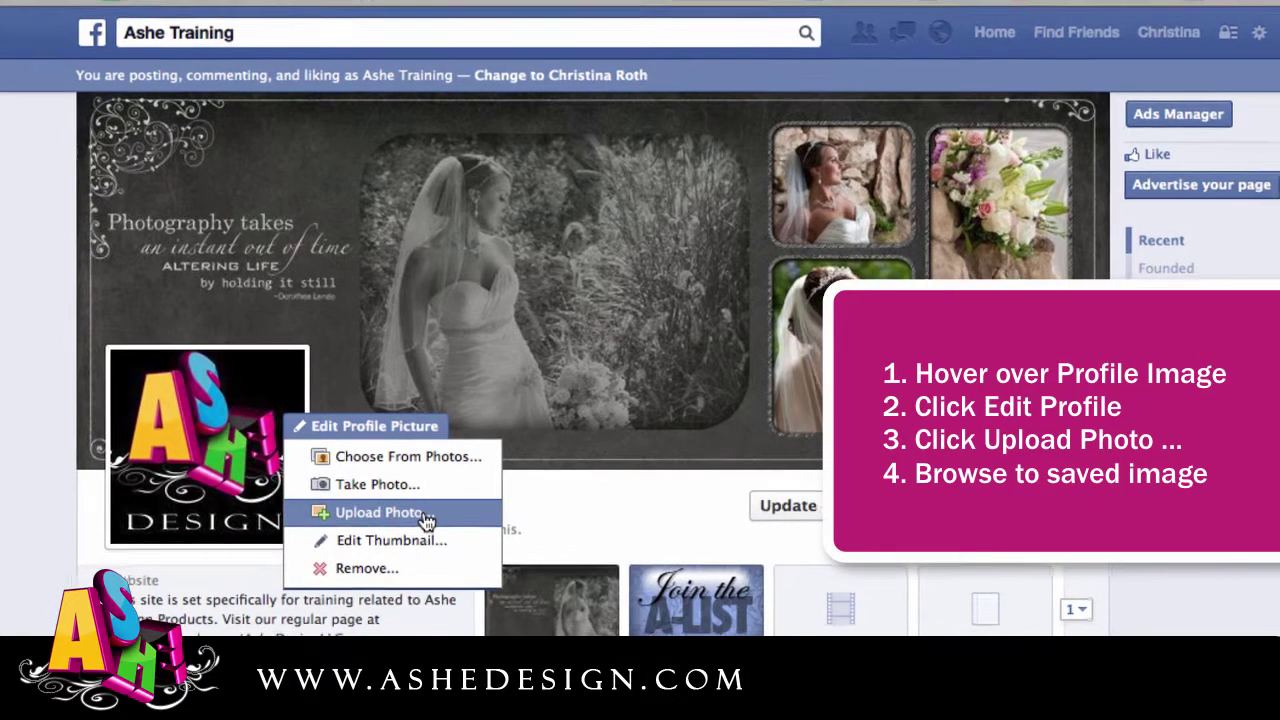
click(424, 514)
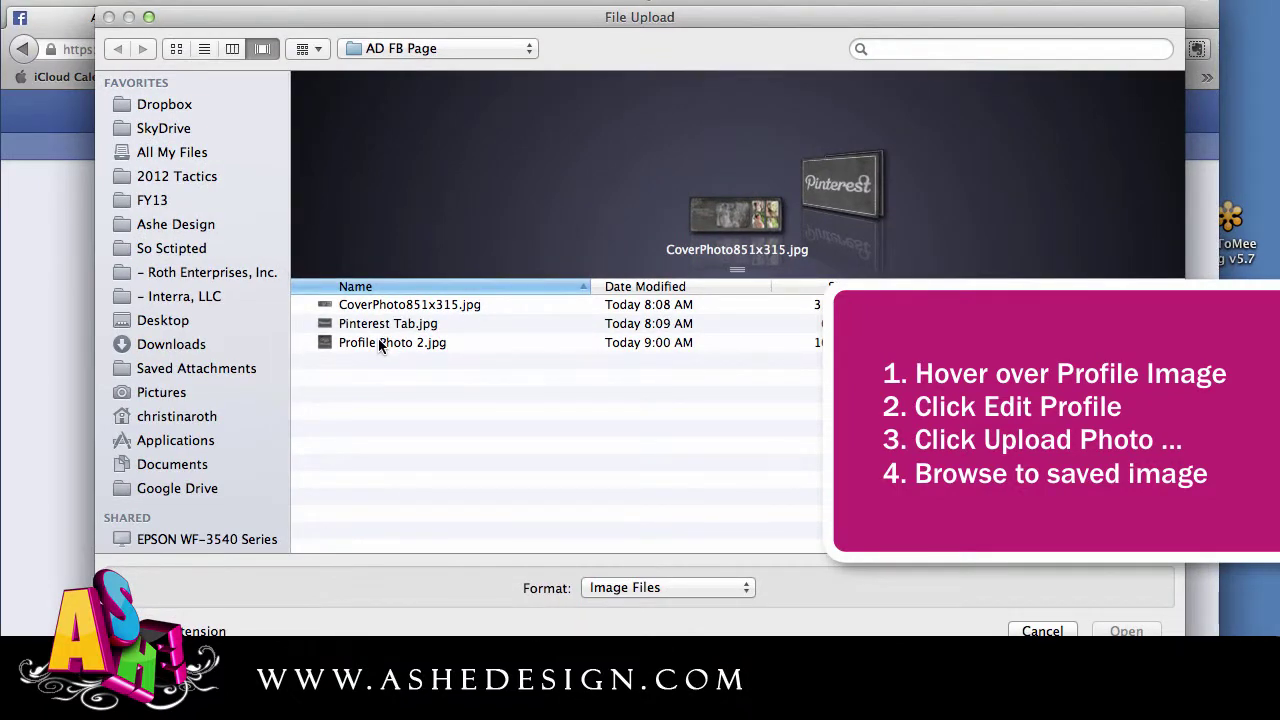
click(379, 342)
click(1126, 631)
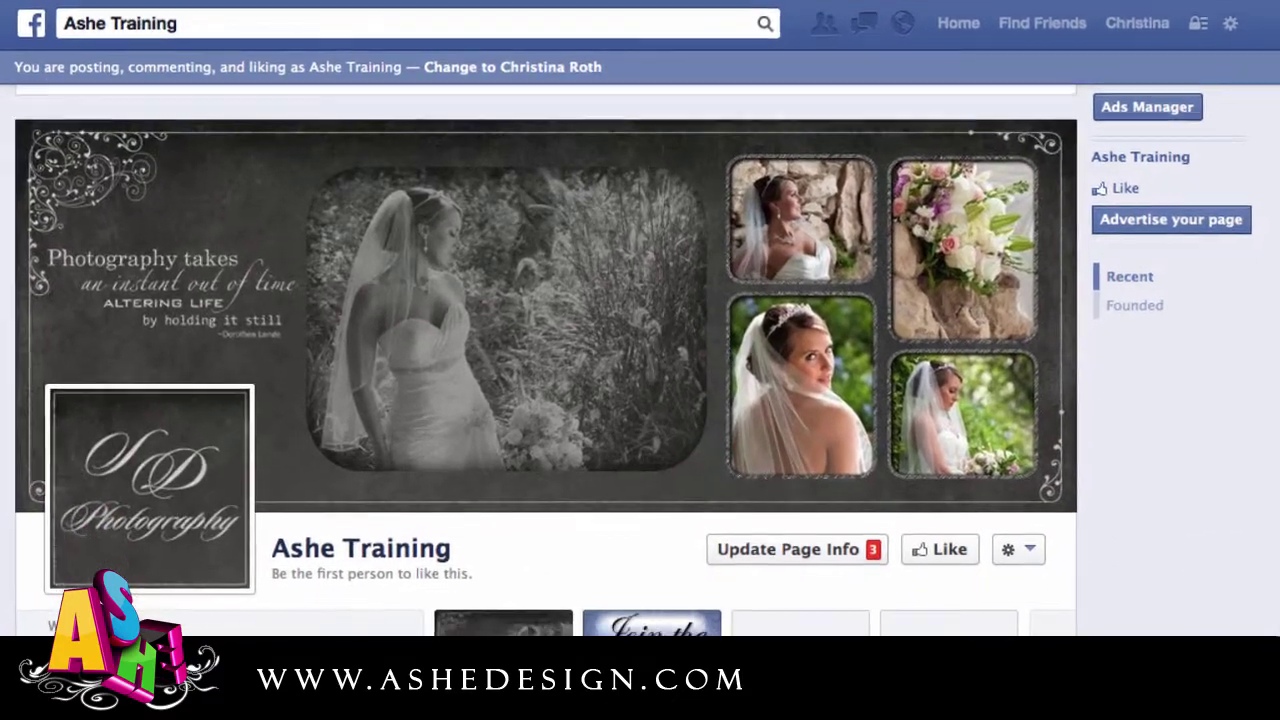
scroll(633, 358, down, 3)
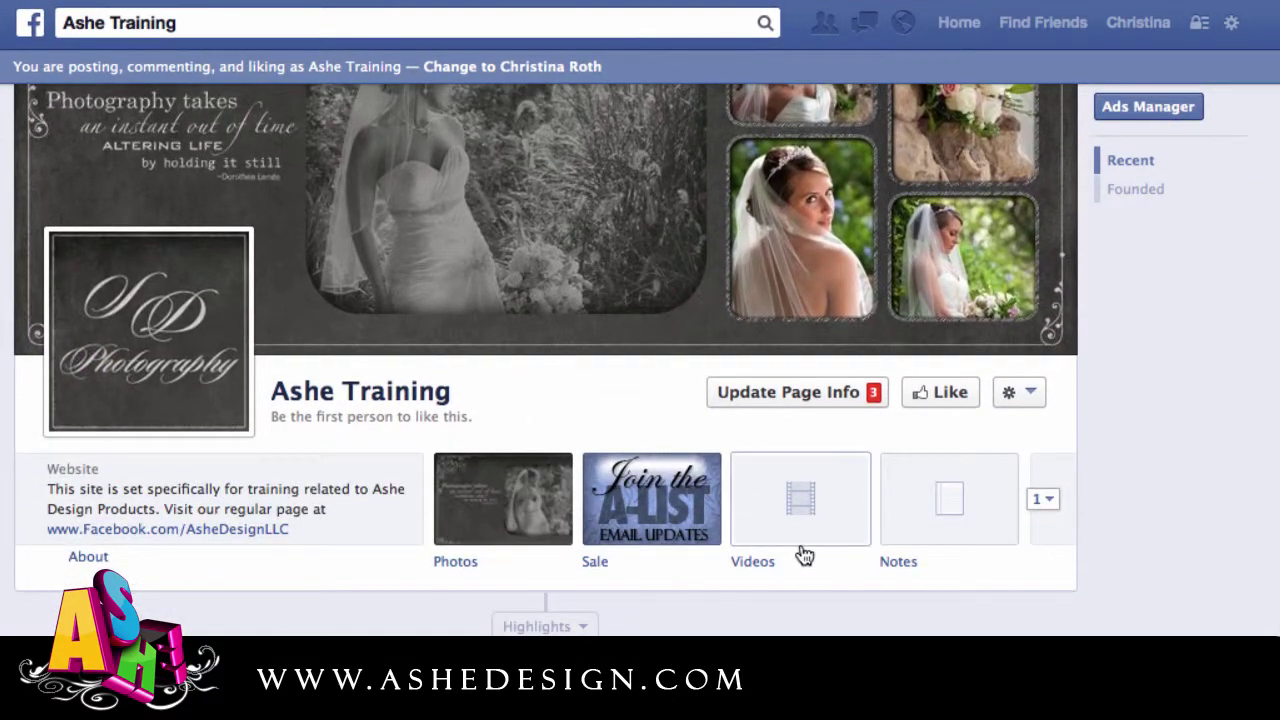
scroll(823, 540, down, 1)
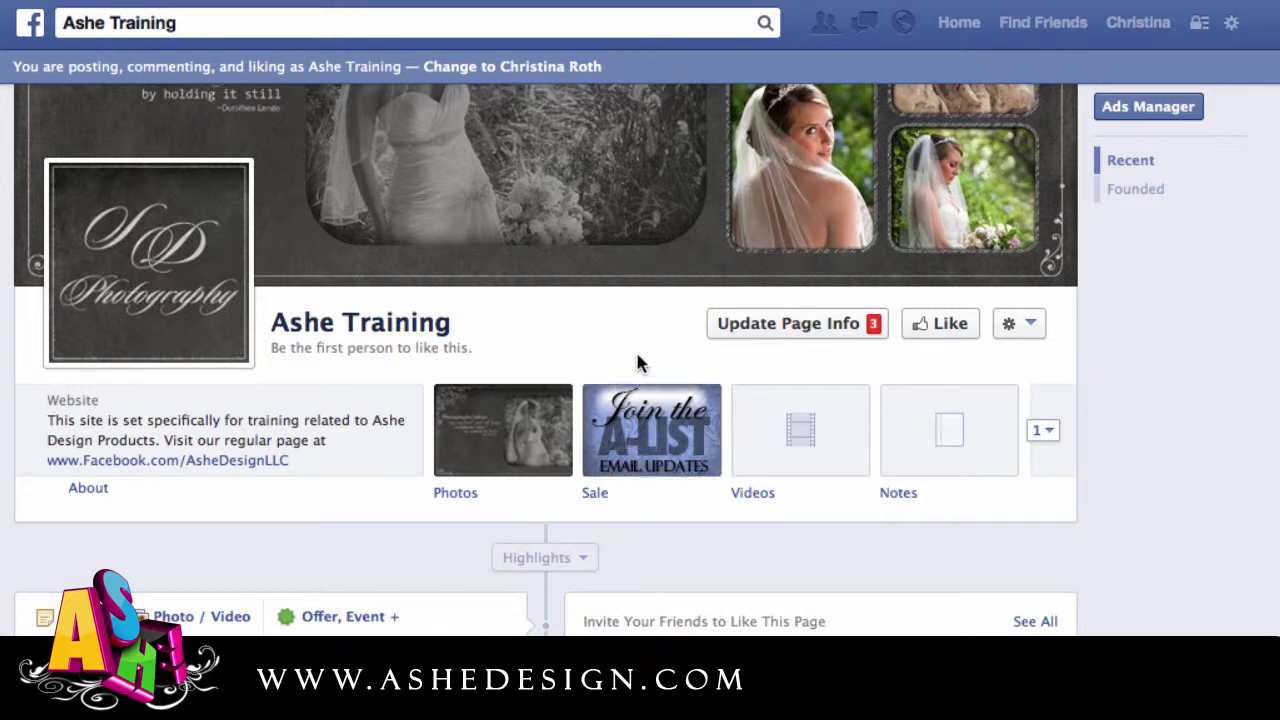
click(515, 78)
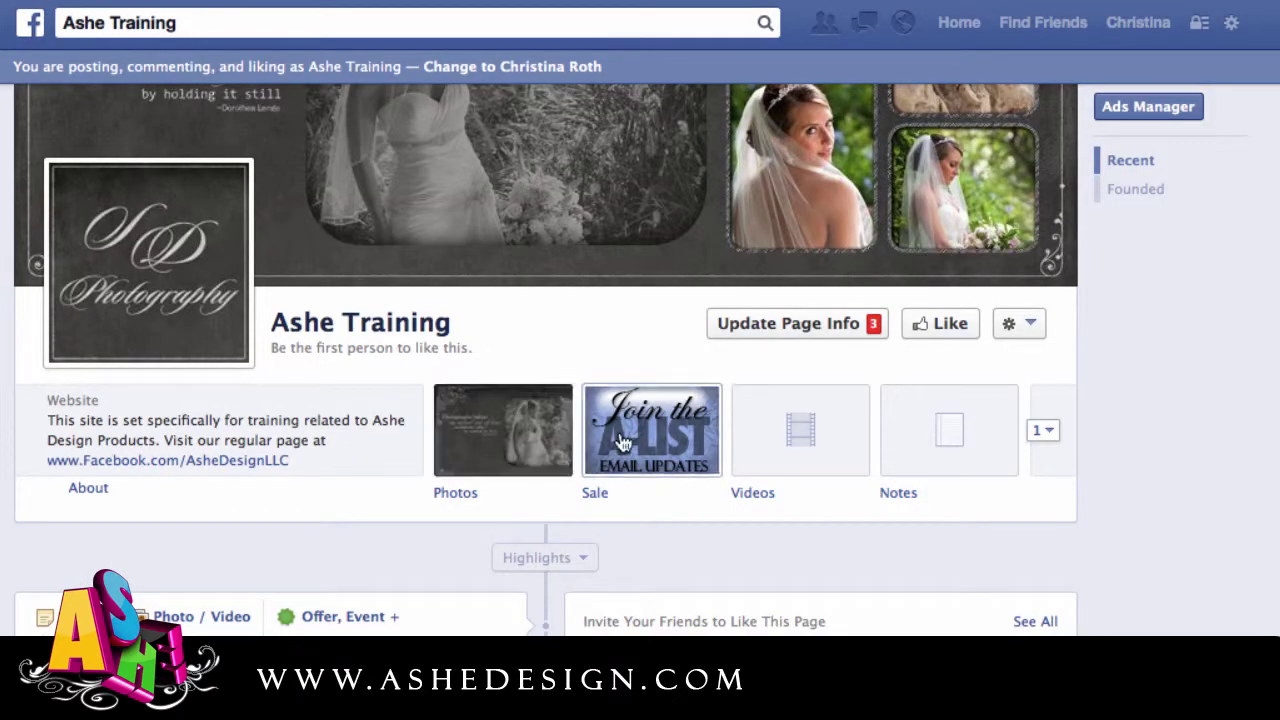
scroll(703, 458, down, 1)
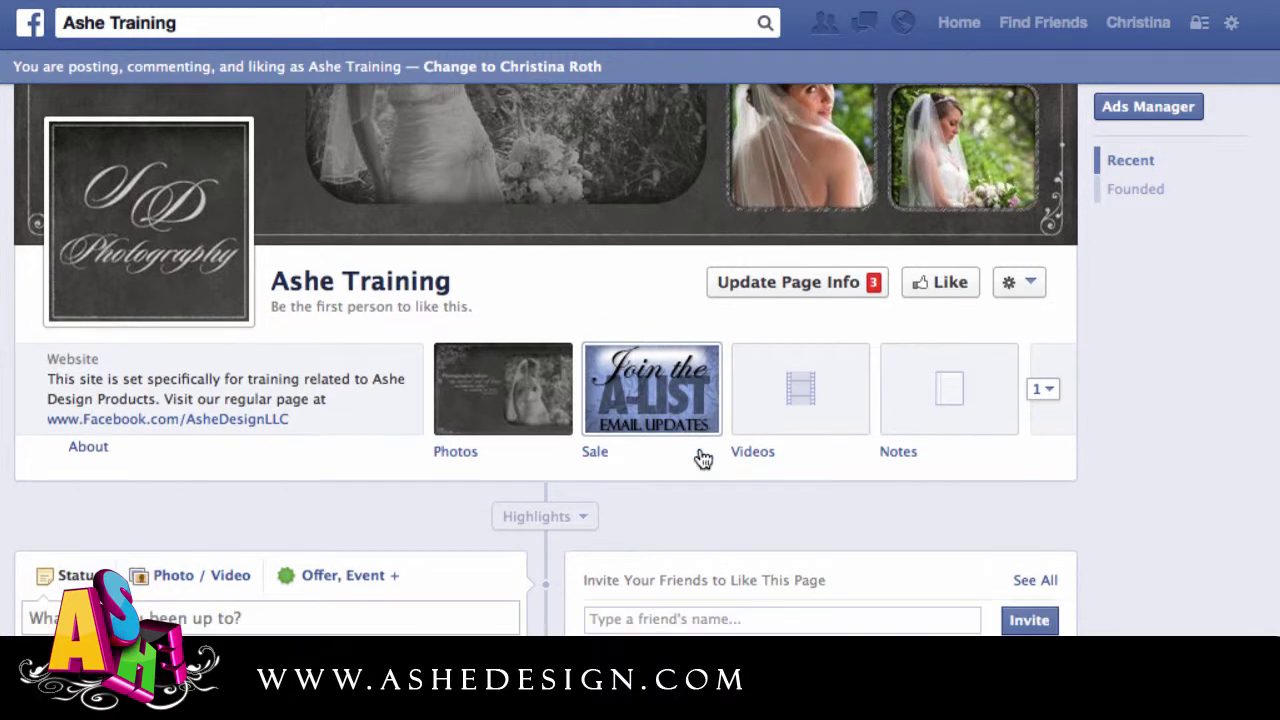
Expand the page's app tabs and open Edit Settings for the Pinterest tab
click(1043, 389)
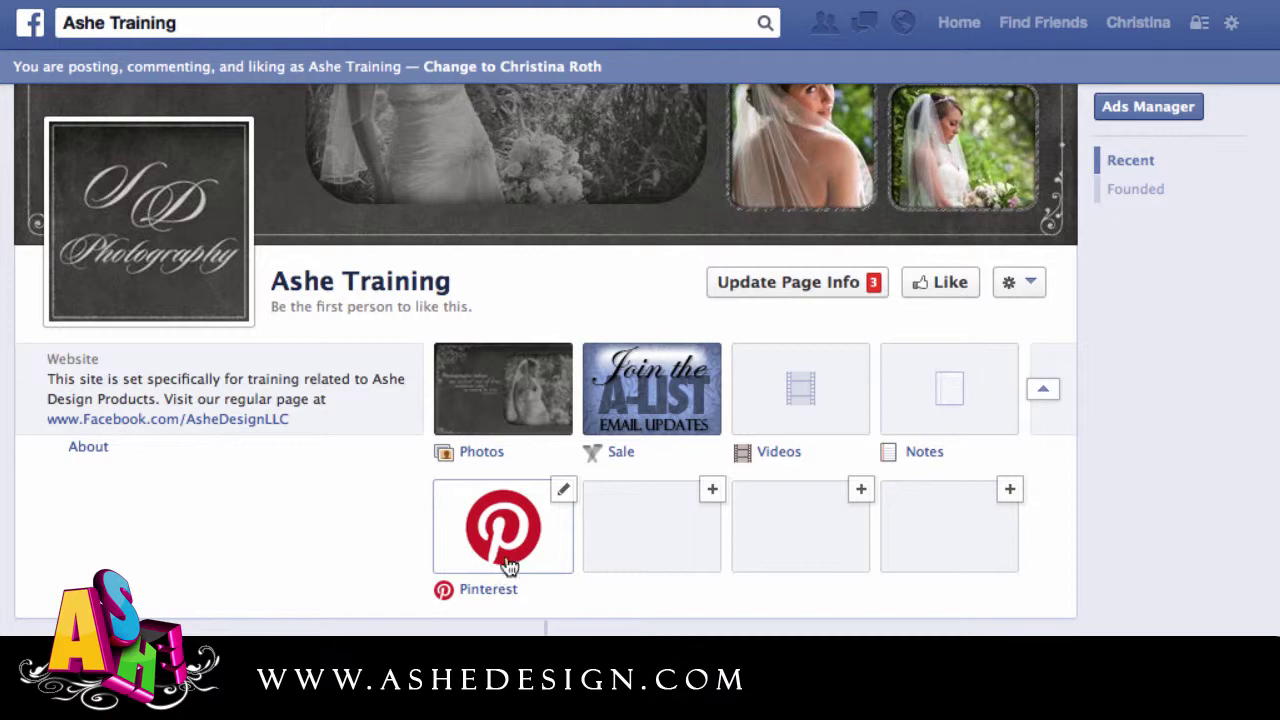
click(564, 496)
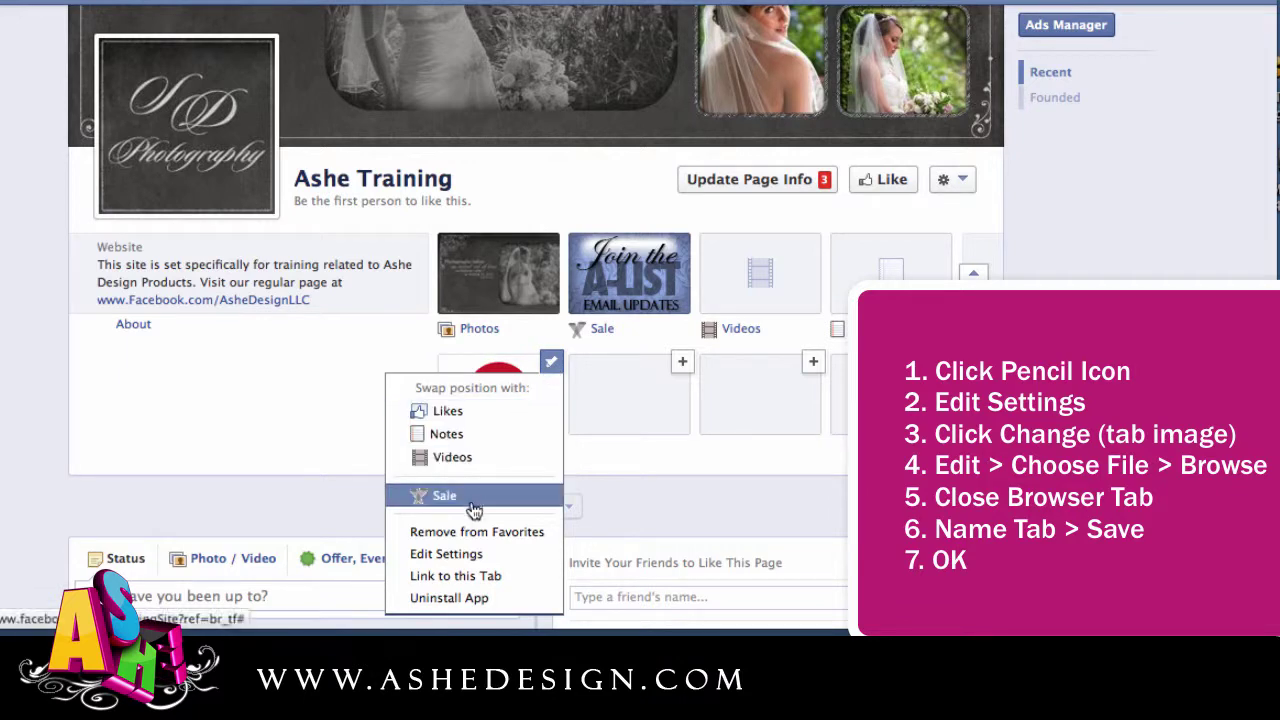
click(467, 552)
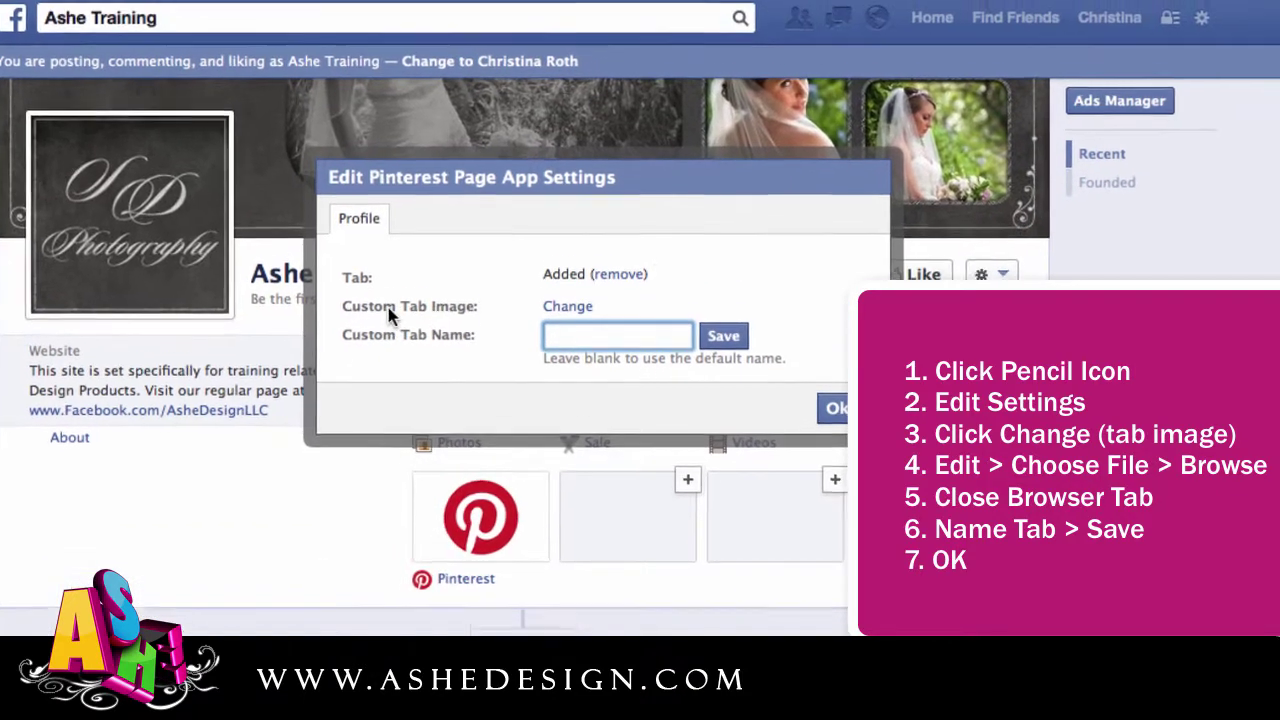
Replace the Pinterest tab's custom image with Pinterest Tab.jpg from the AD FB Page folder
click(557, 316)
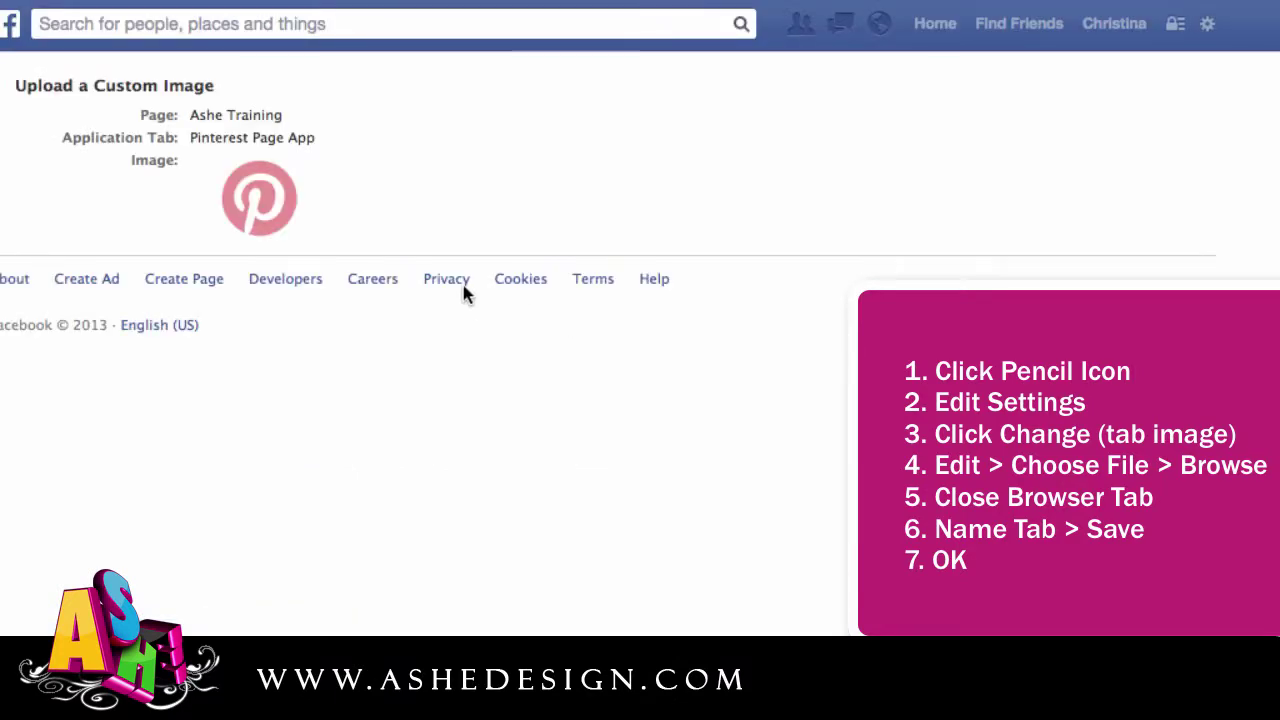
mouse_move(325, 205)
click(310, 163)
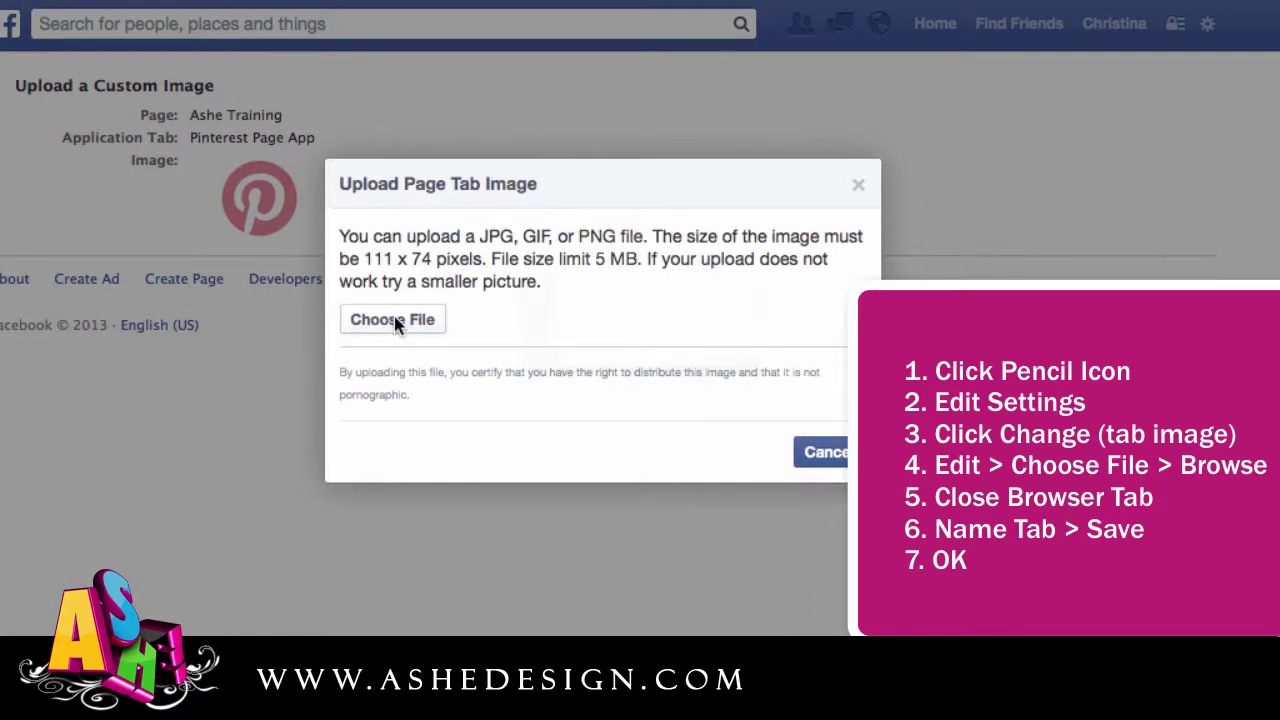
click(394, 318)
click(312, 5)
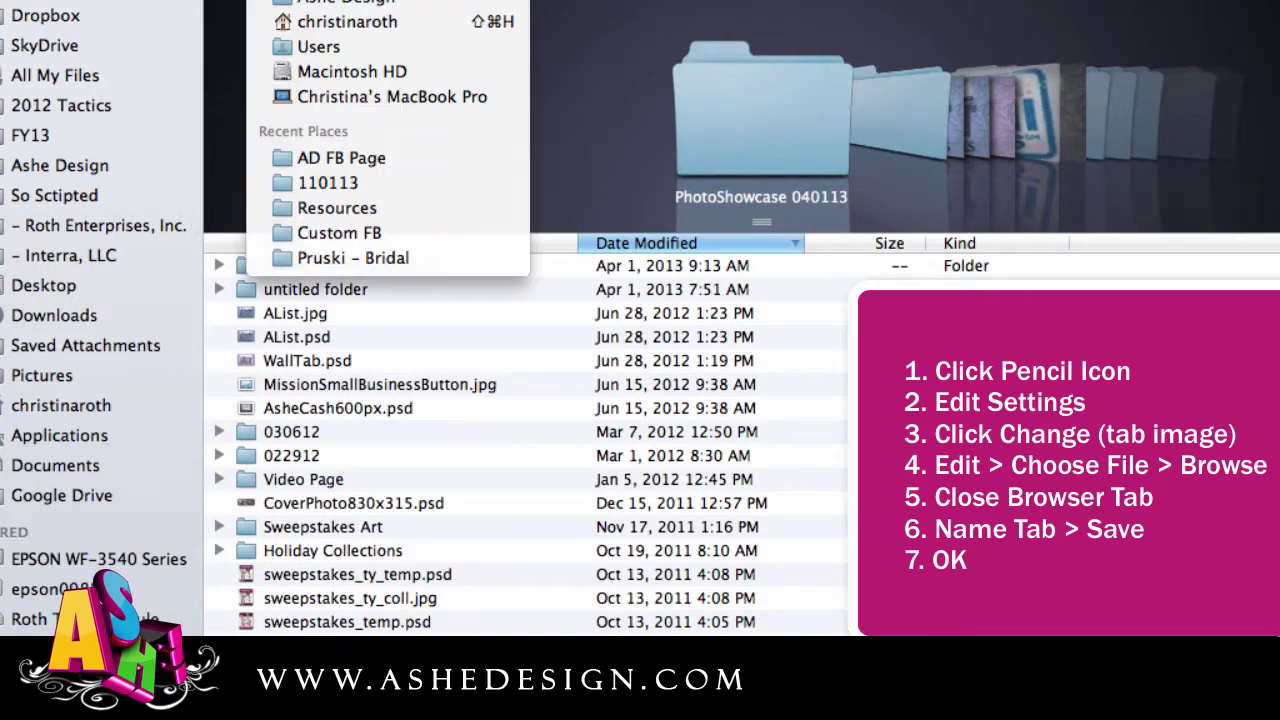
click(333, 157)
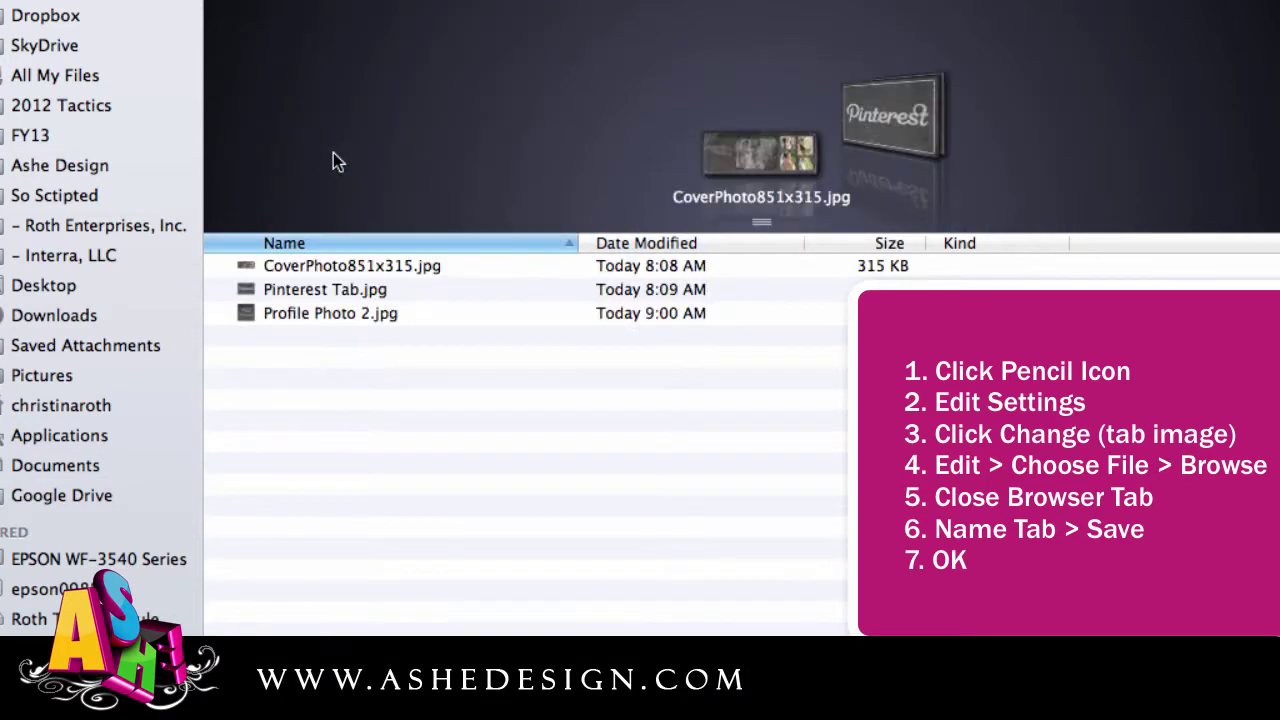
click(330, 290)
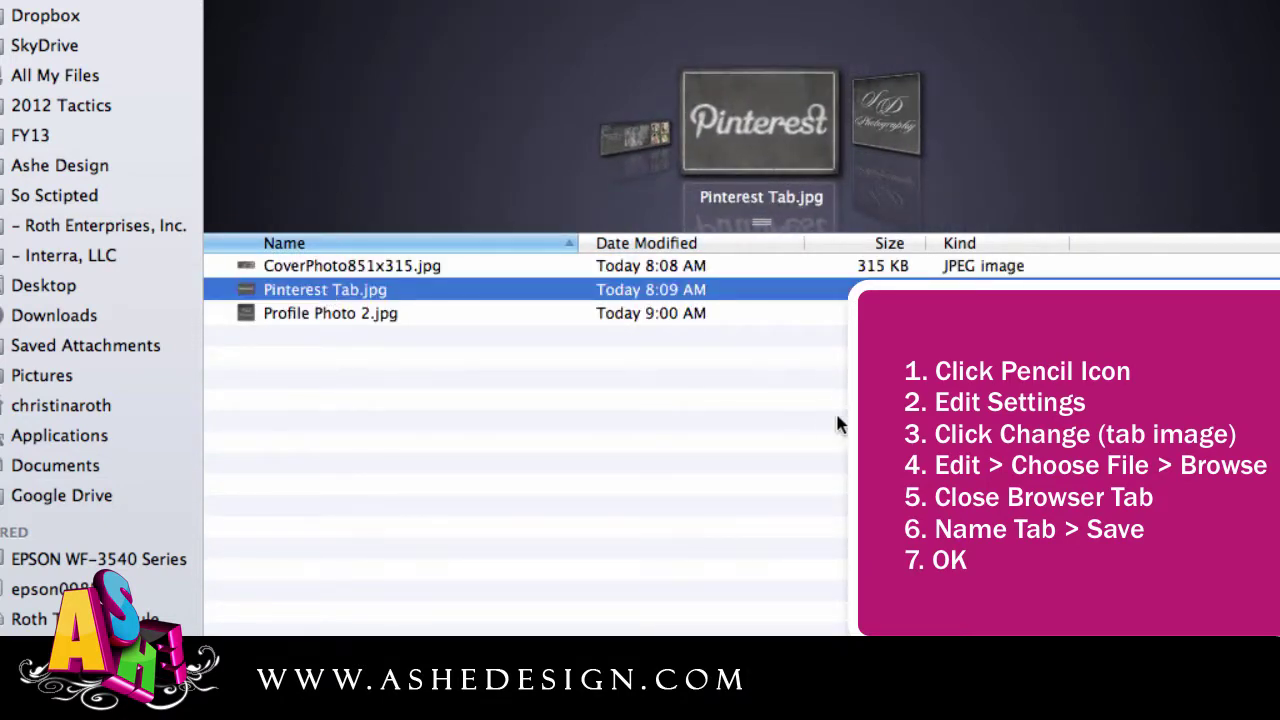
key(Return)
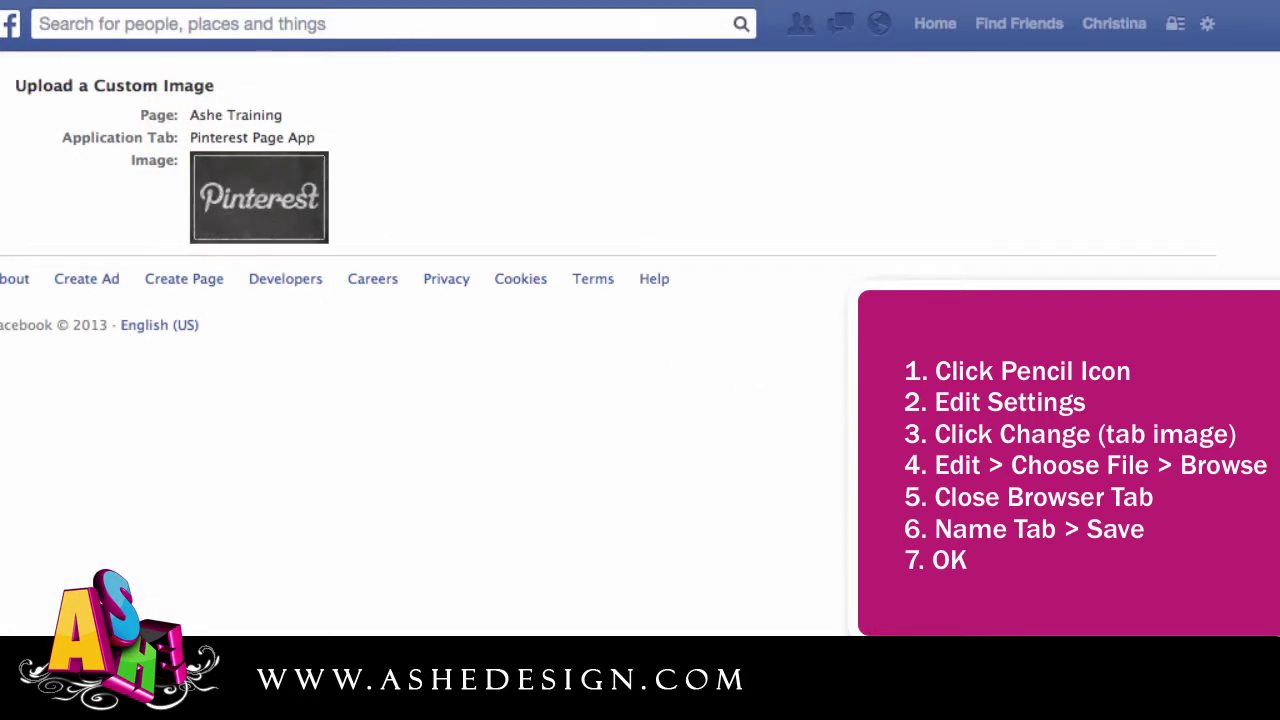
Set the Custom Tab Name to 'Pinterest', save it, and confirm the tab settings
key(super+w)
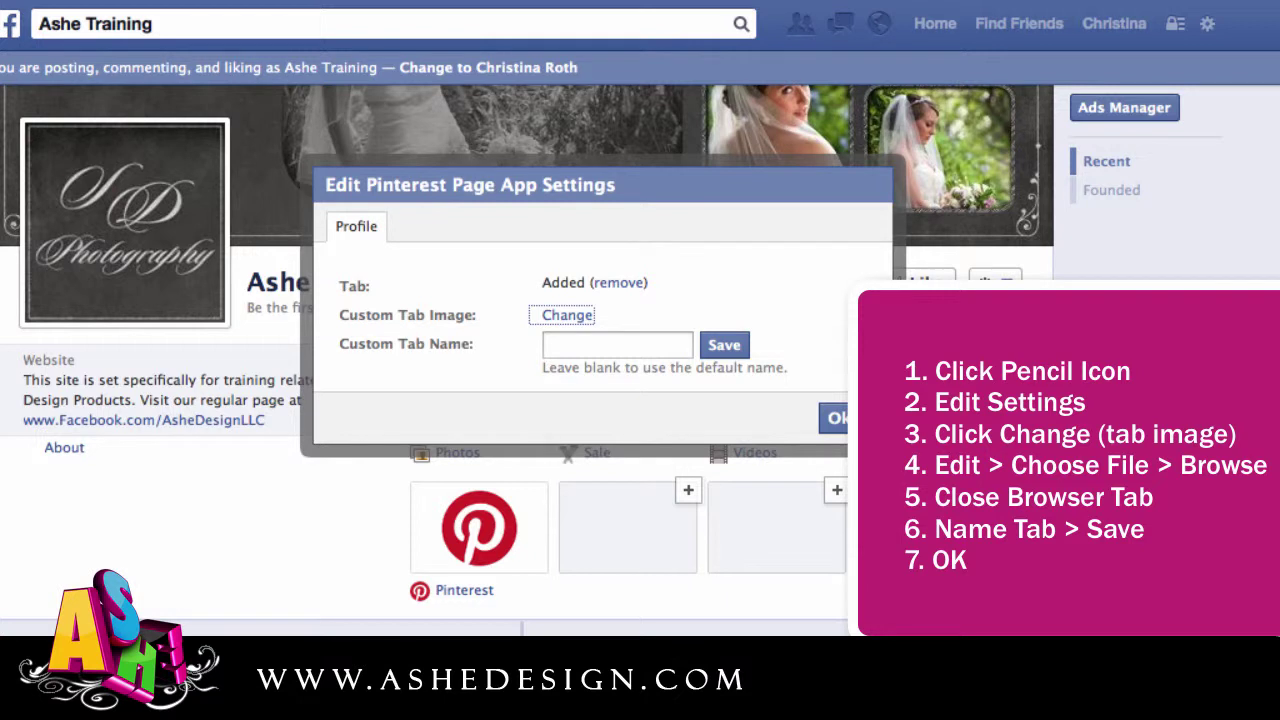
click(575, 344)
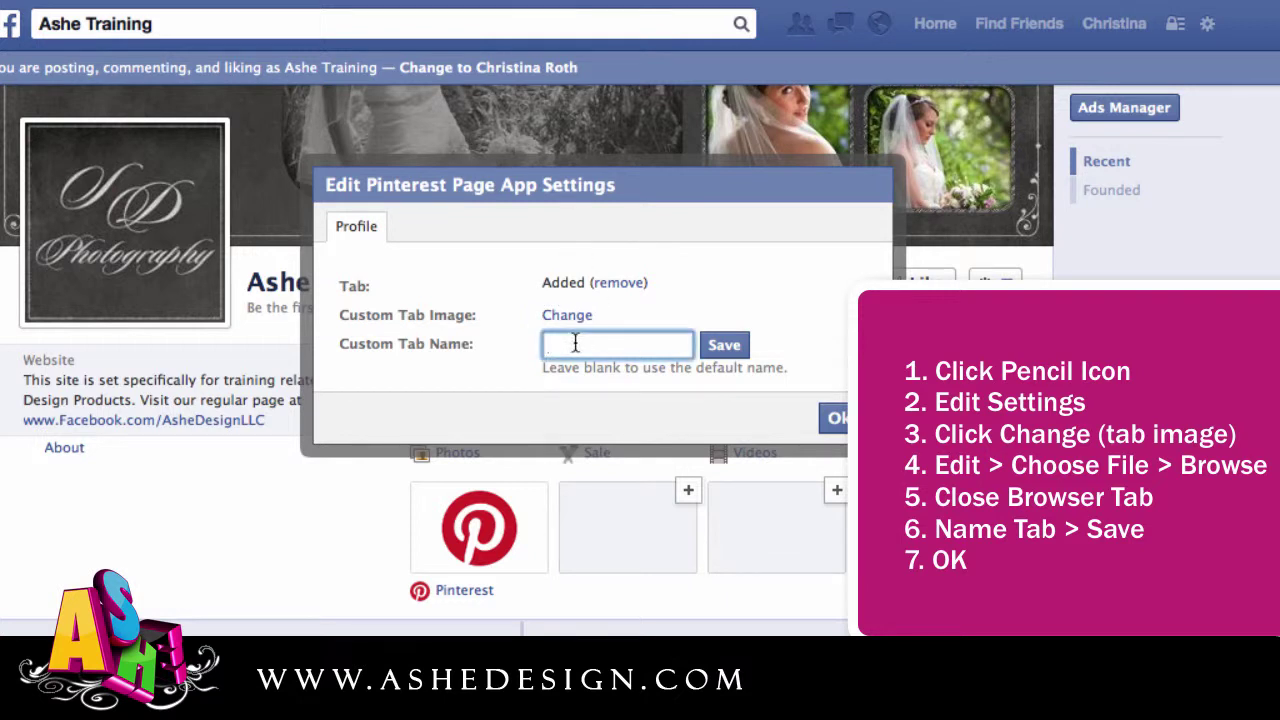
text(P)
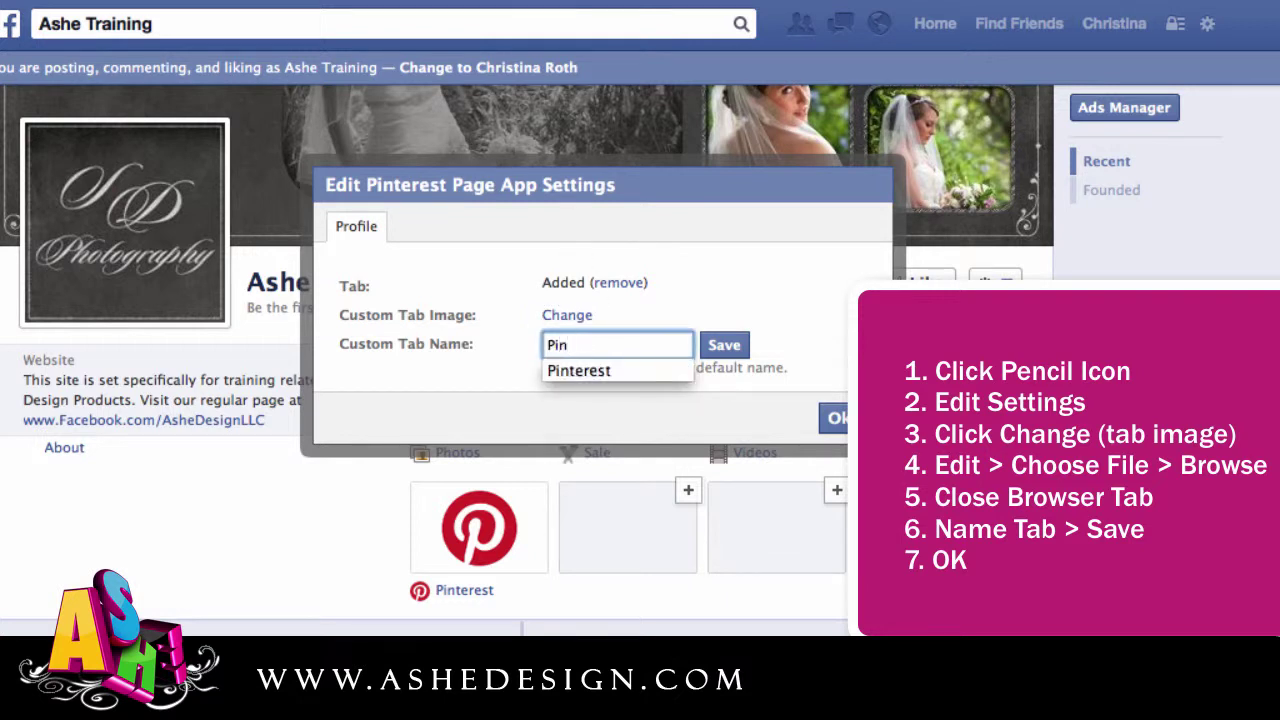
text(in)
key(Down)
key(Return)
click(727, 345)
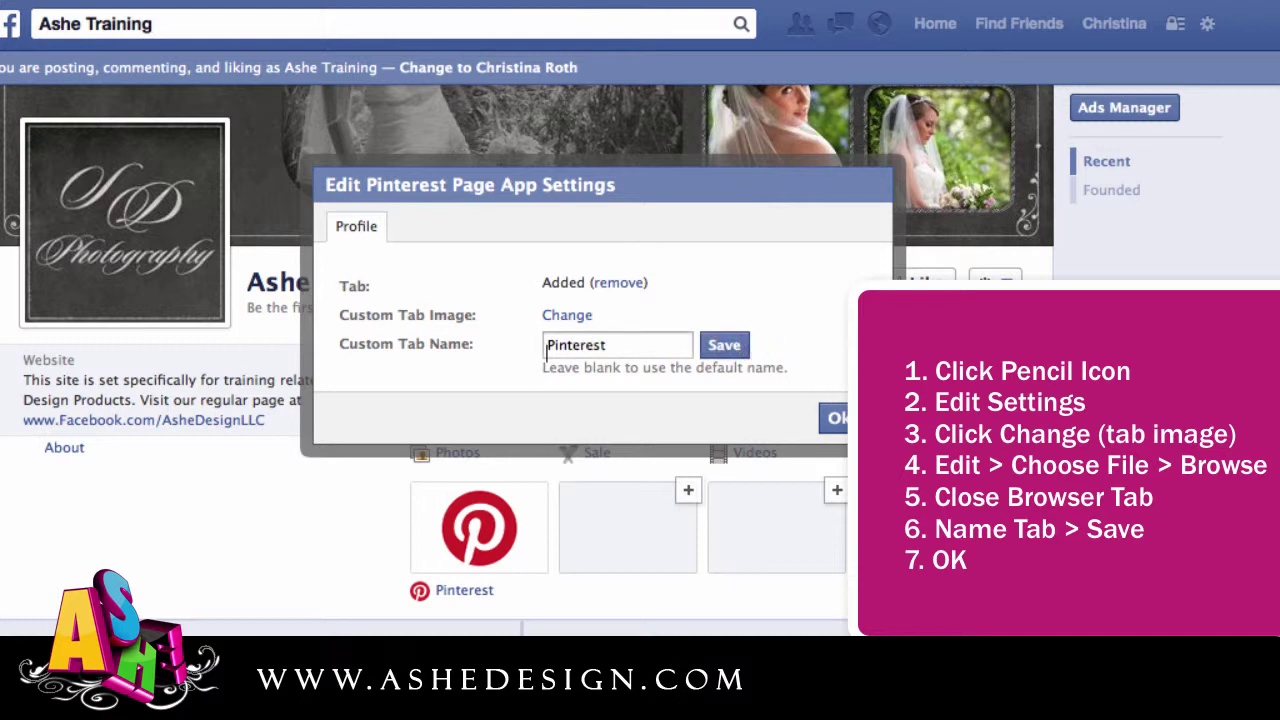
click(840, 420)
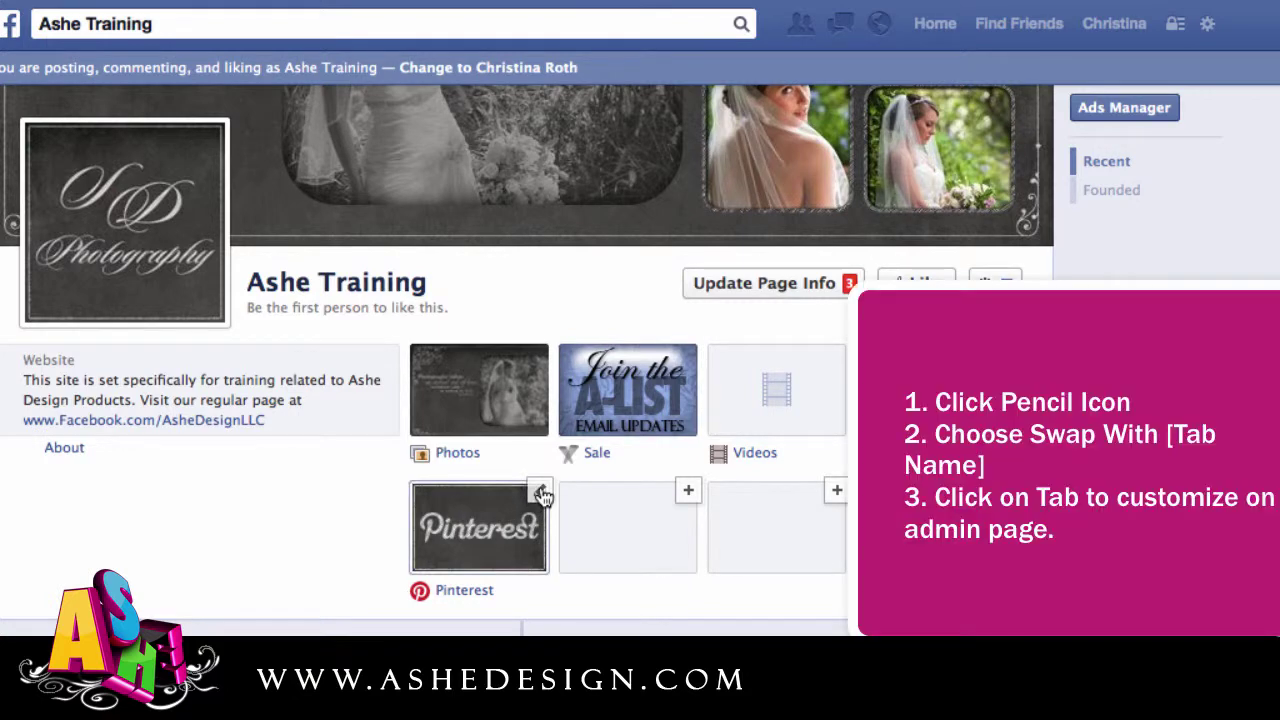
Swap the Pinterest tab's position with Sale, then open the Pinterest tab's admin settings
click(541, 493)
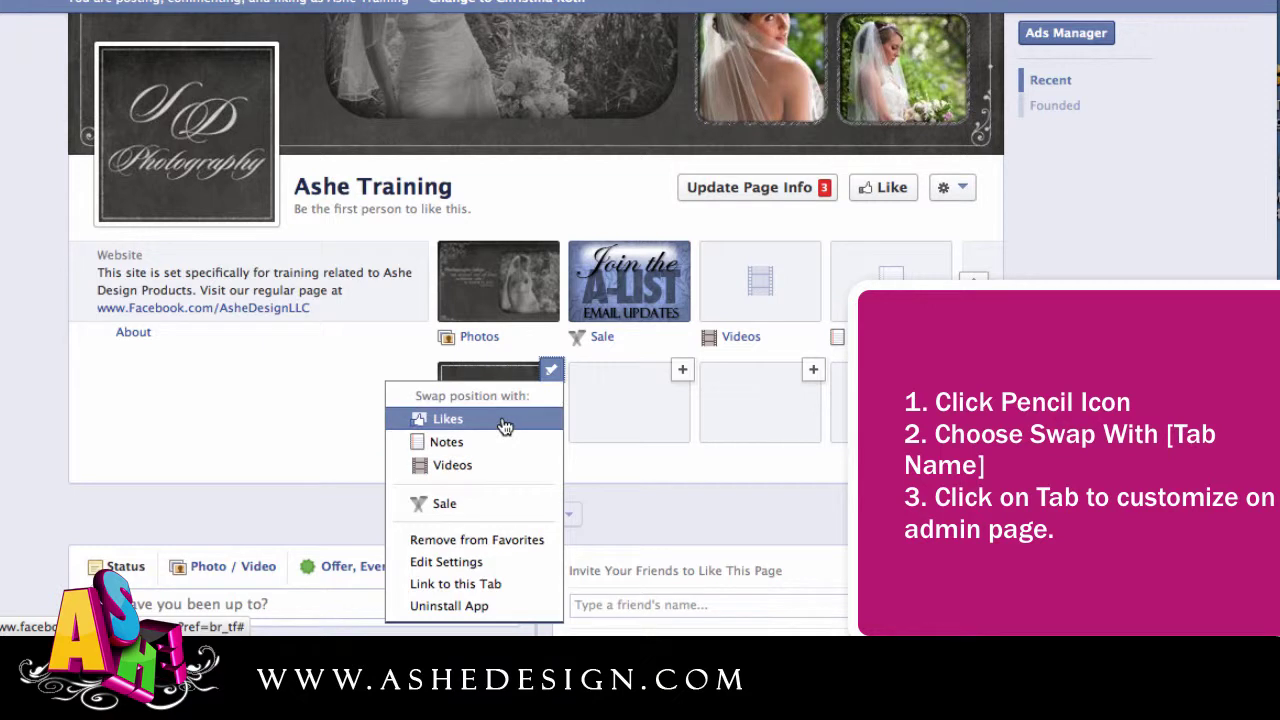
click(489, 503)
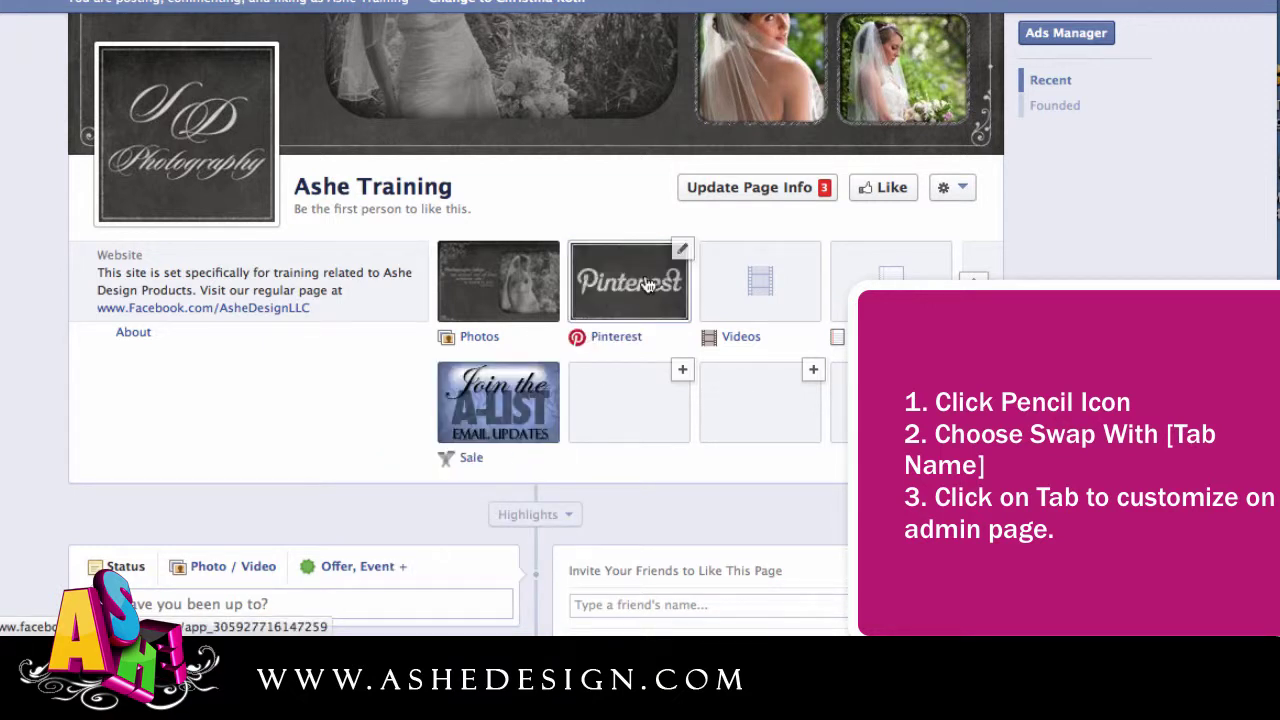
click(973, 281)
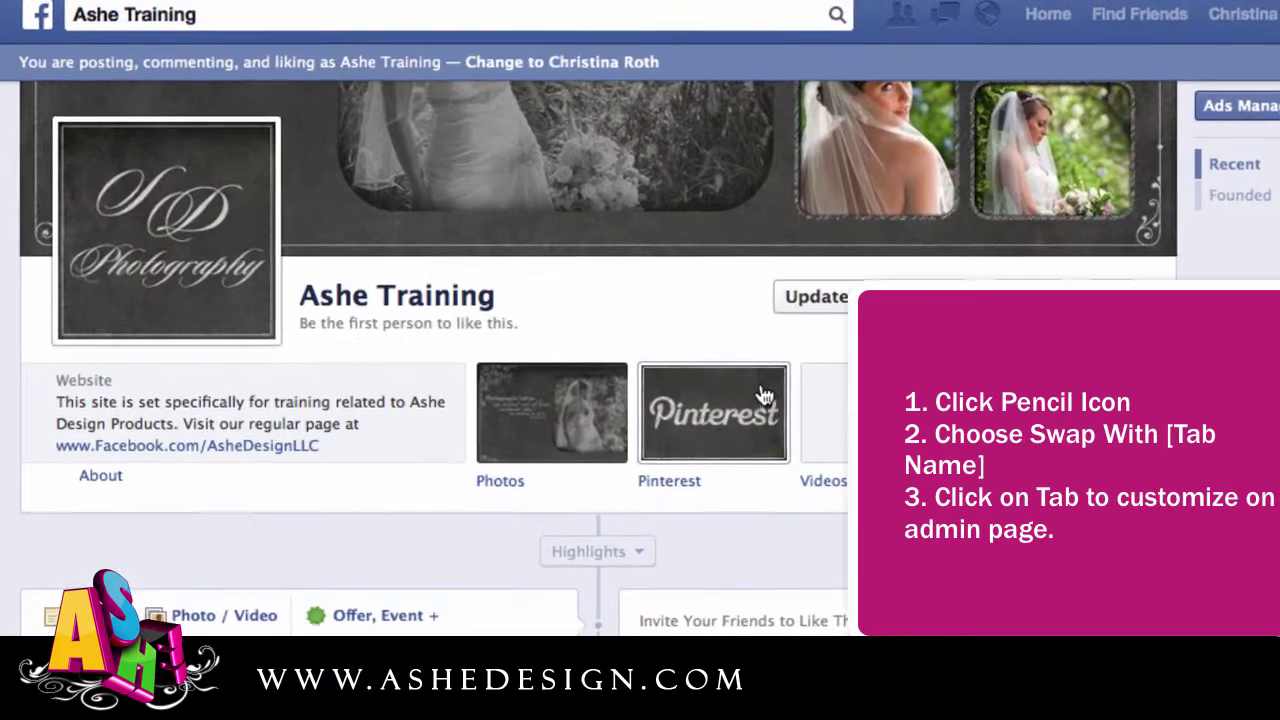
click(763, 396)
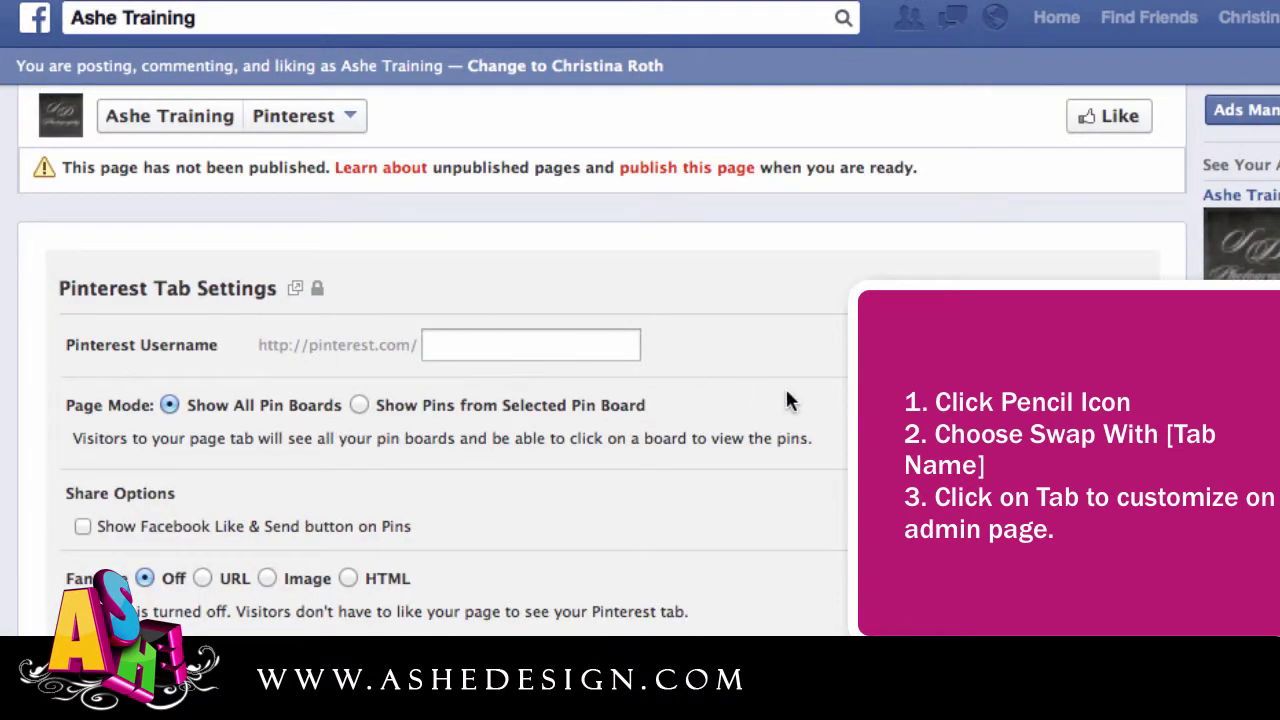
Enter Pinterest username 'ashedesign', keep Show All Pin Boards selected, and save the settings
scroll(787, 400, down, 1)
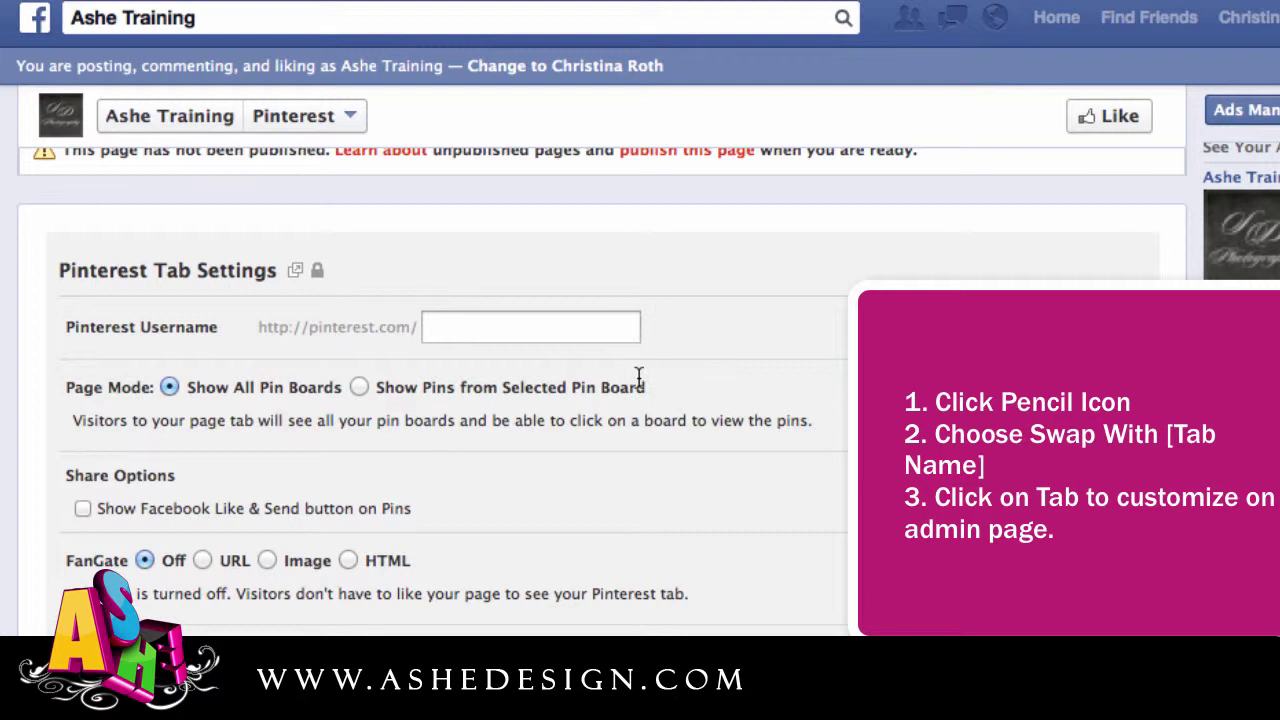
click(544, 332)
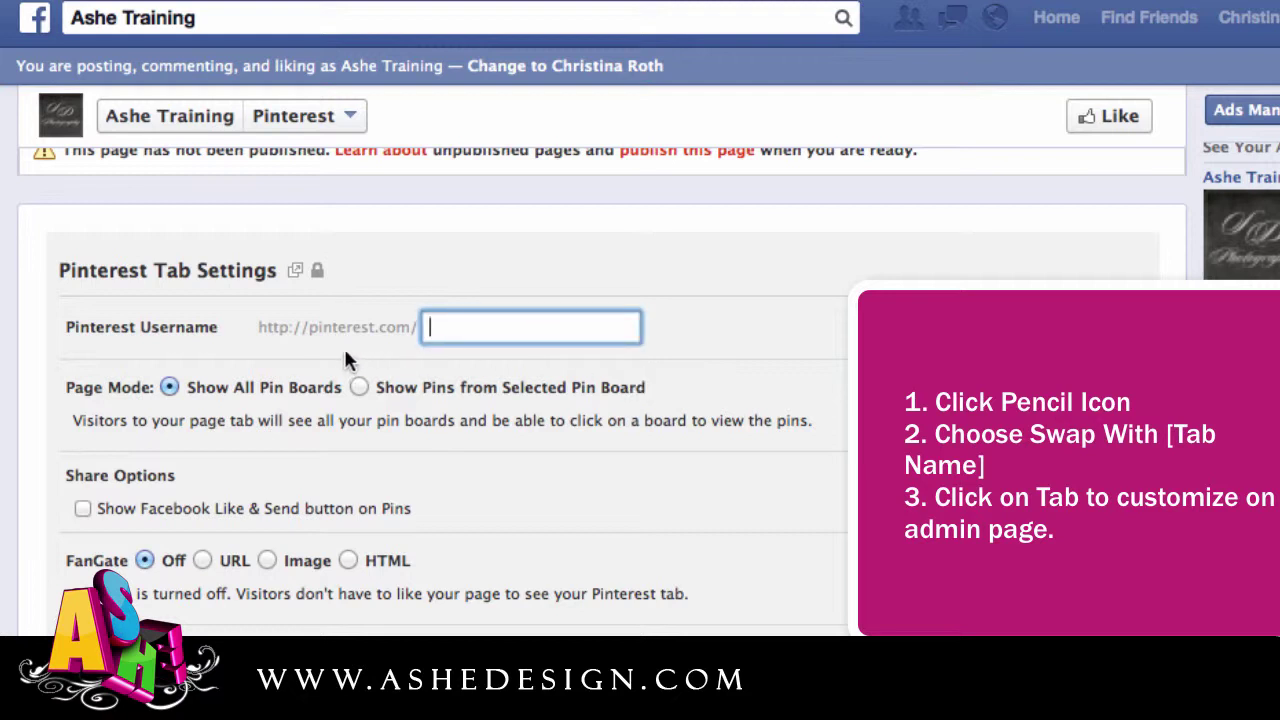
text(ashedesign)
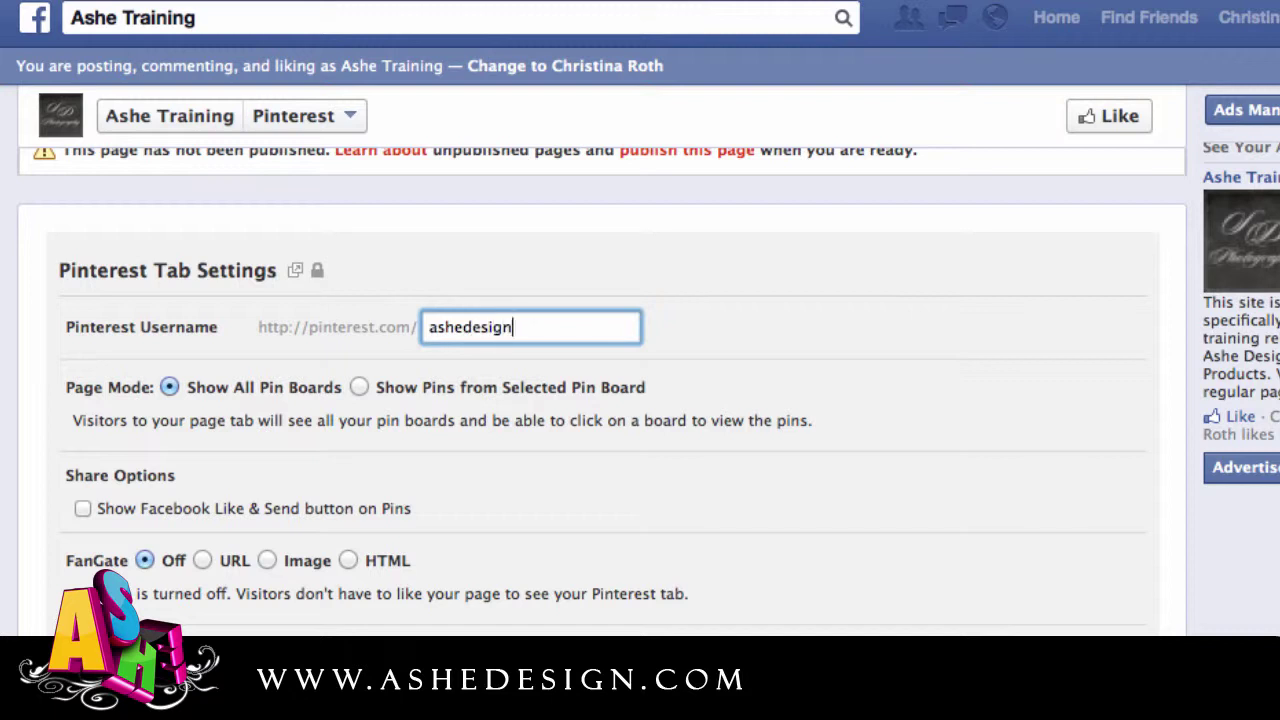
click(704, 464)
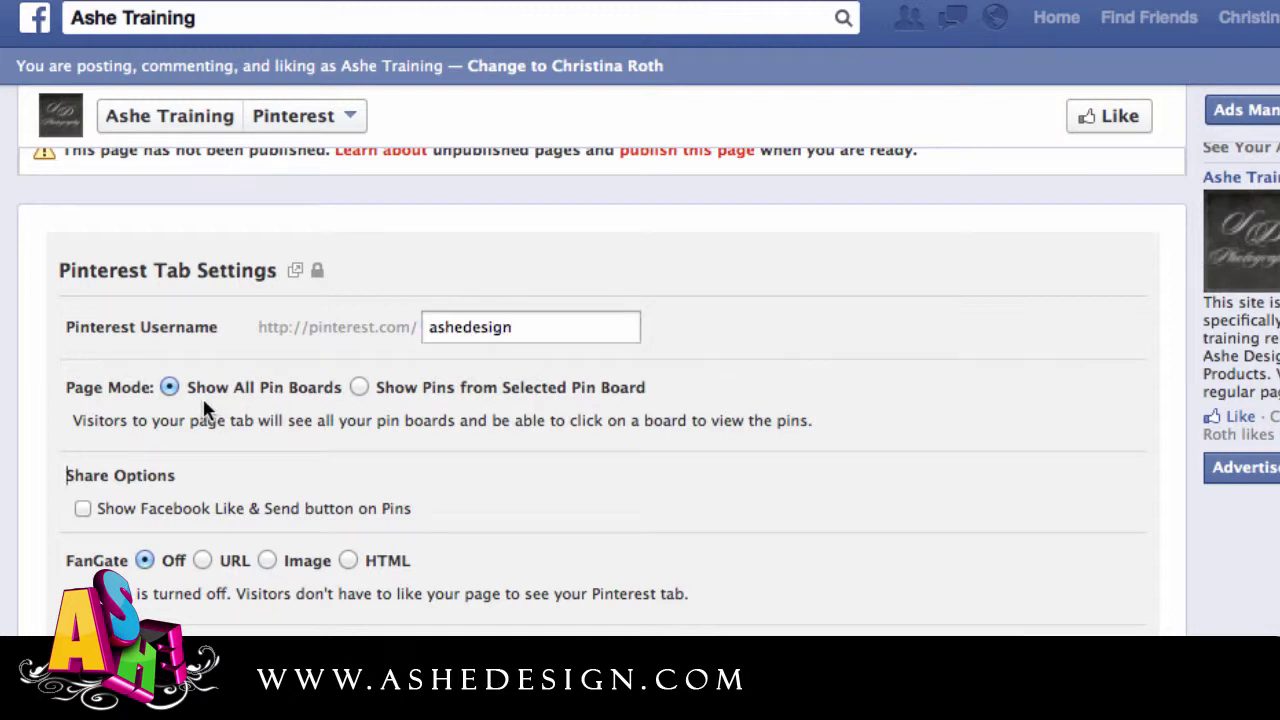
click(356, 388)
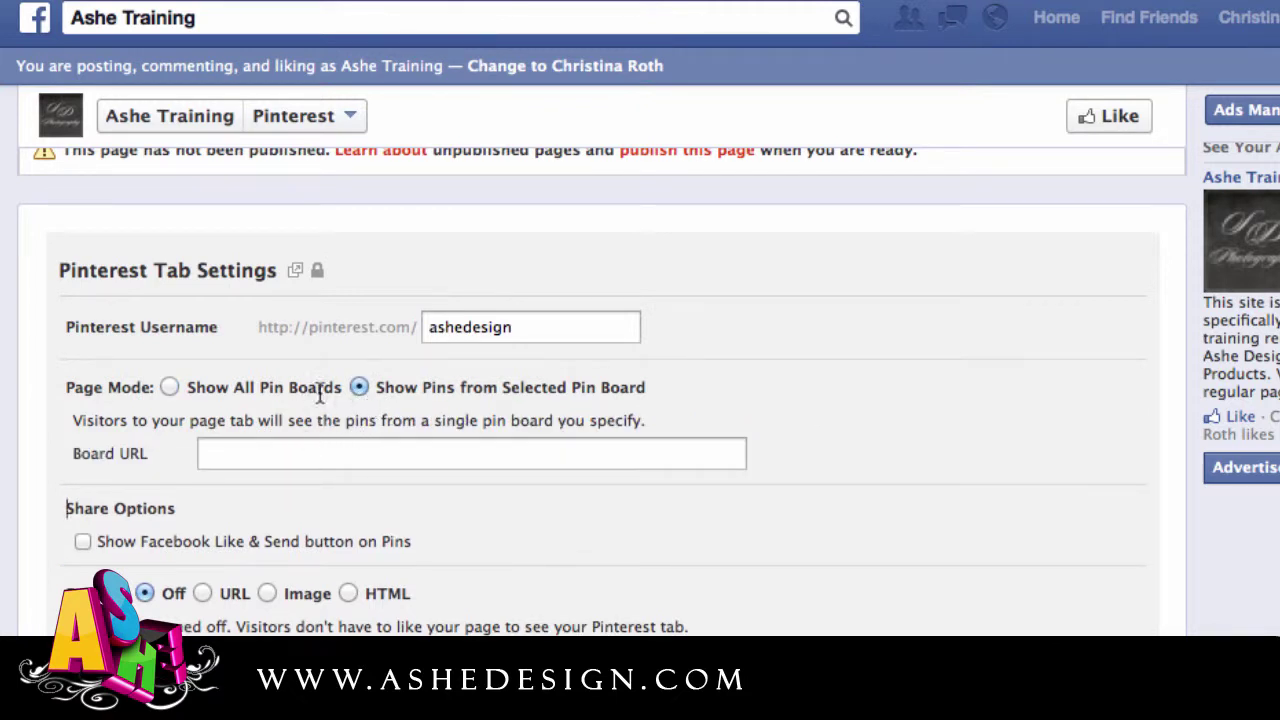
click(169, 387)
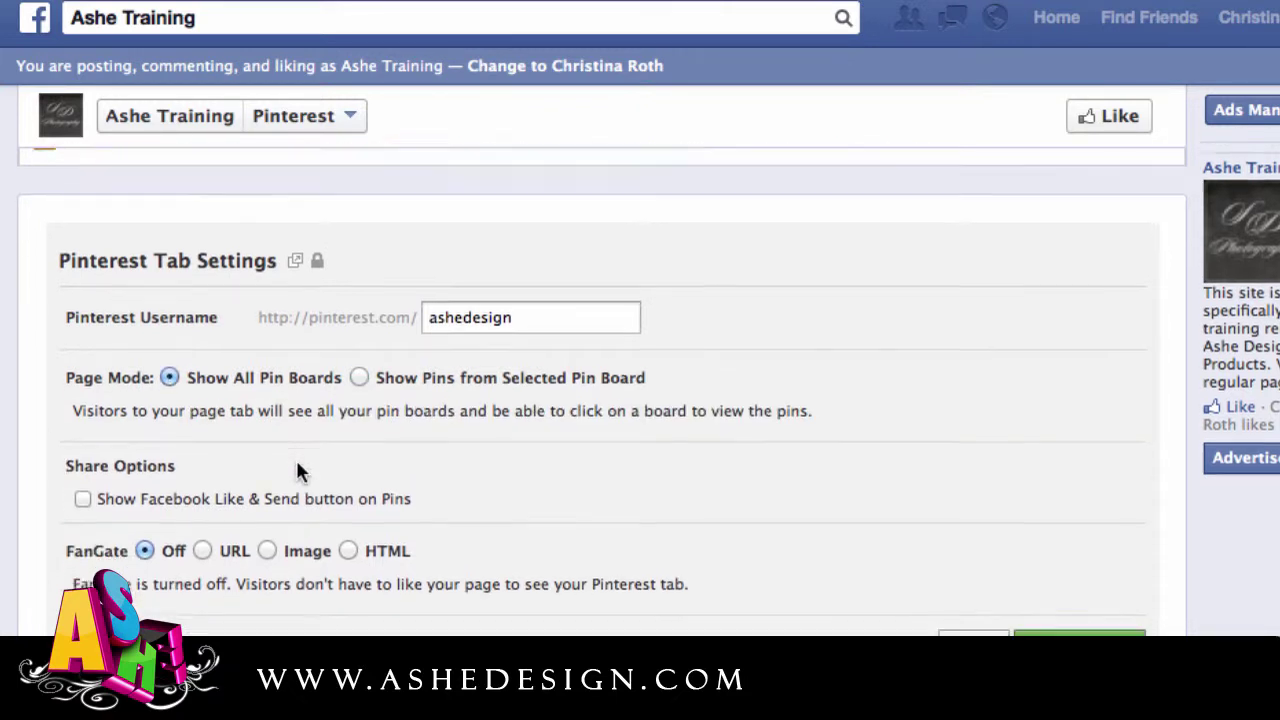
scroll(298, 470, down, 2)
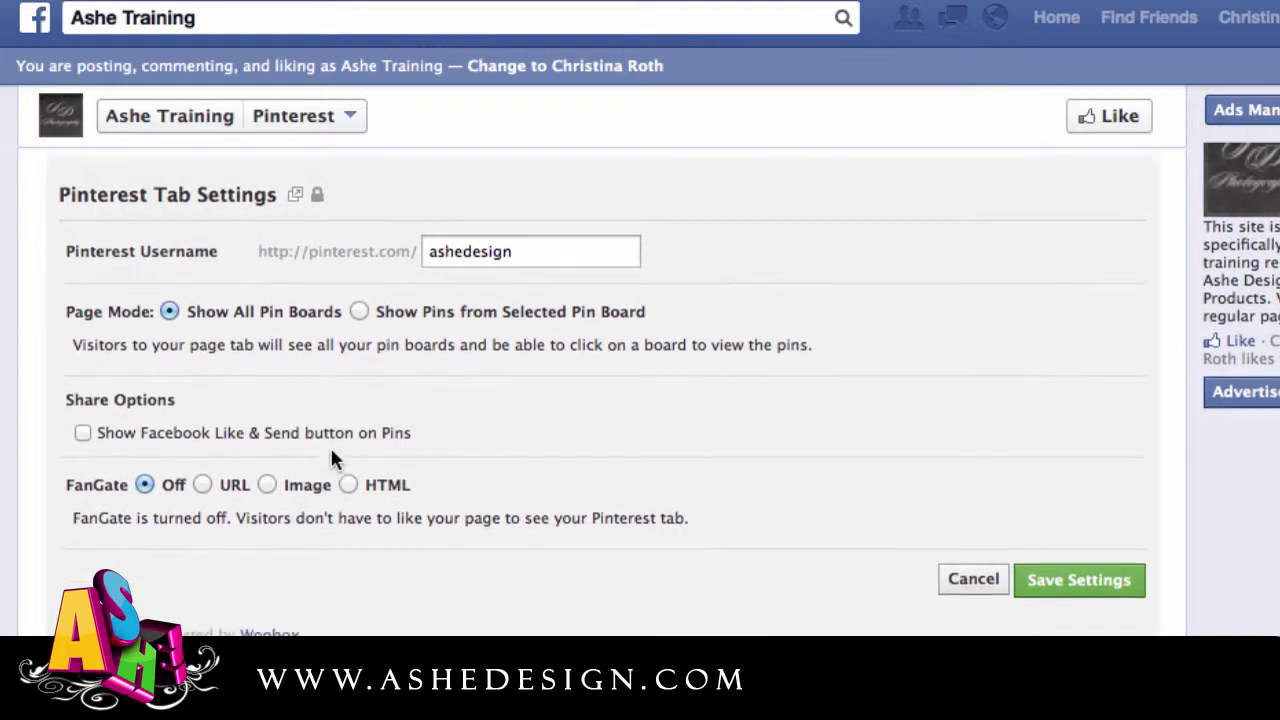
scroll(333, 458, down, 1)
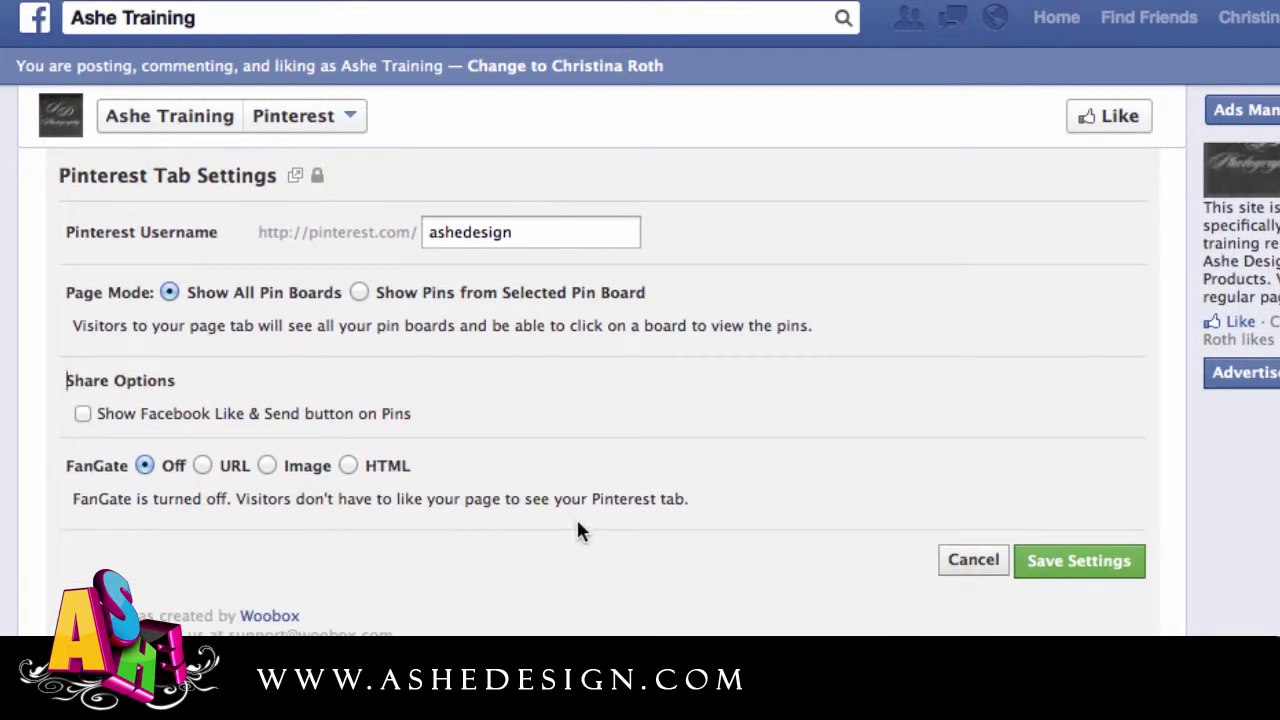
click(1069, 563)
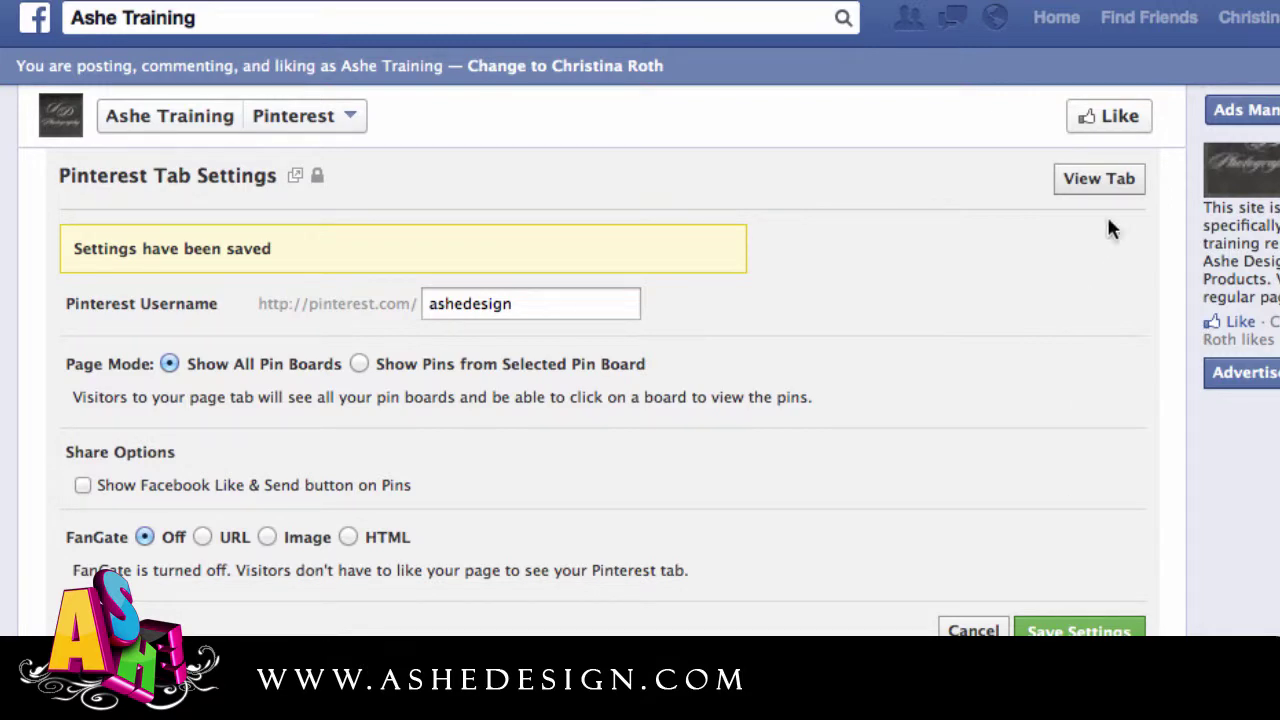
Preview the Pinterest tab showing Ashe Design's pin boards, then return to the Ashe Training timeline
click(175, 118)
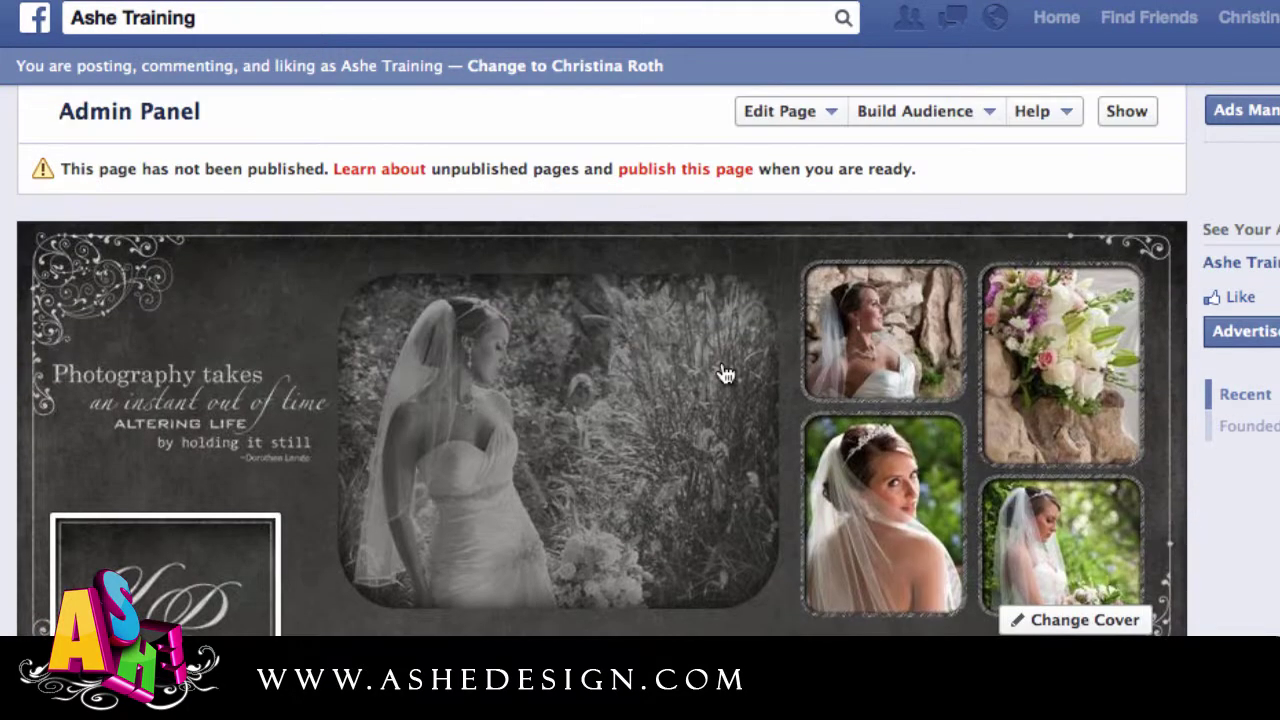
scroll(410, 565, down, 4)
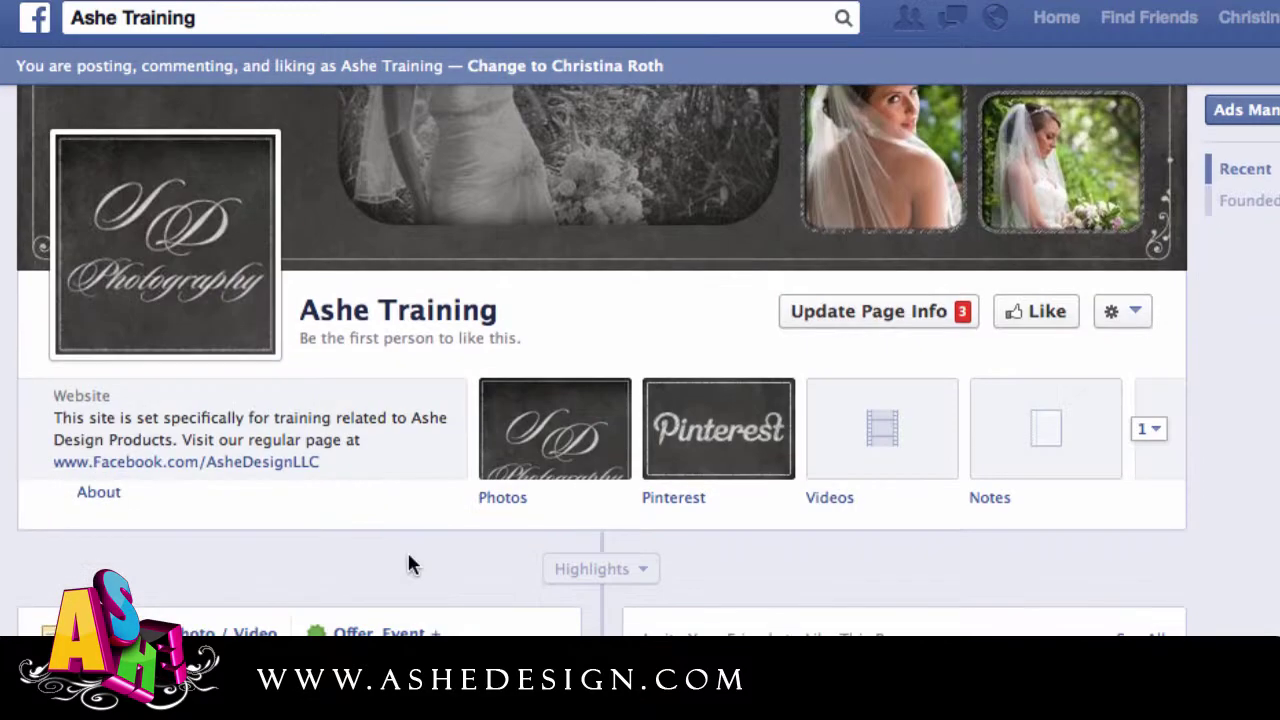
click(728, 451)
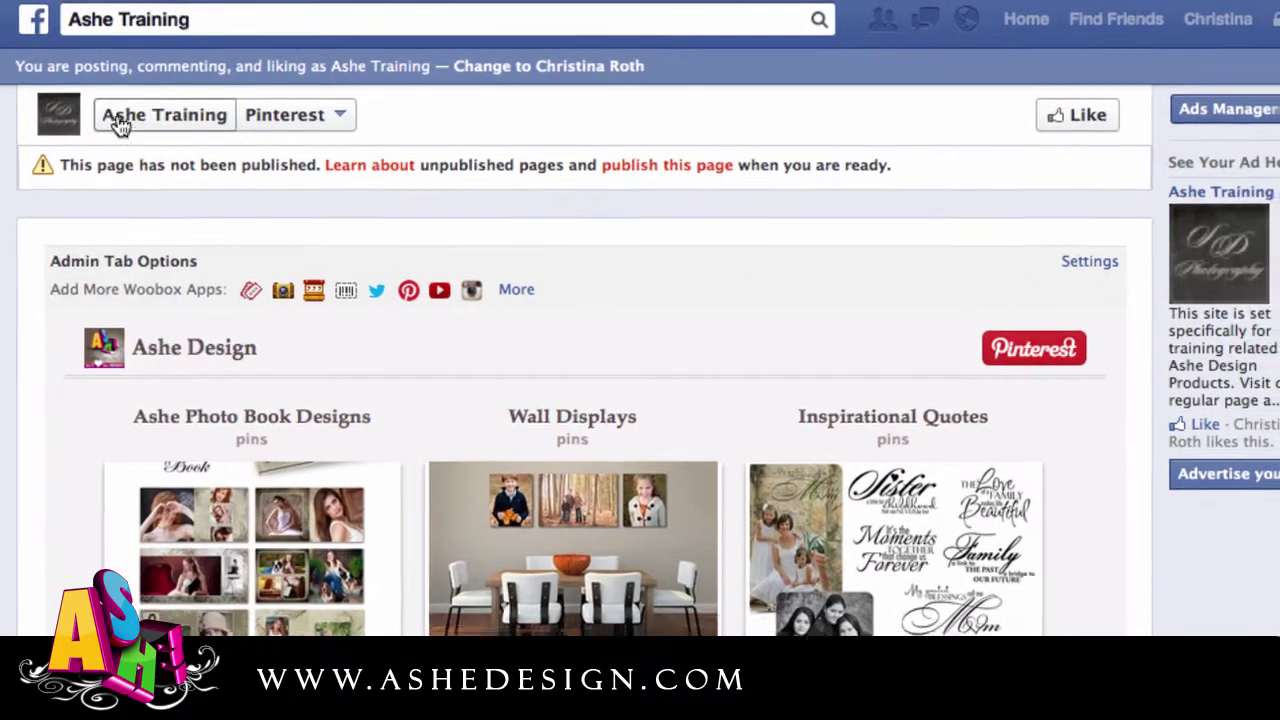
click(125, 118)
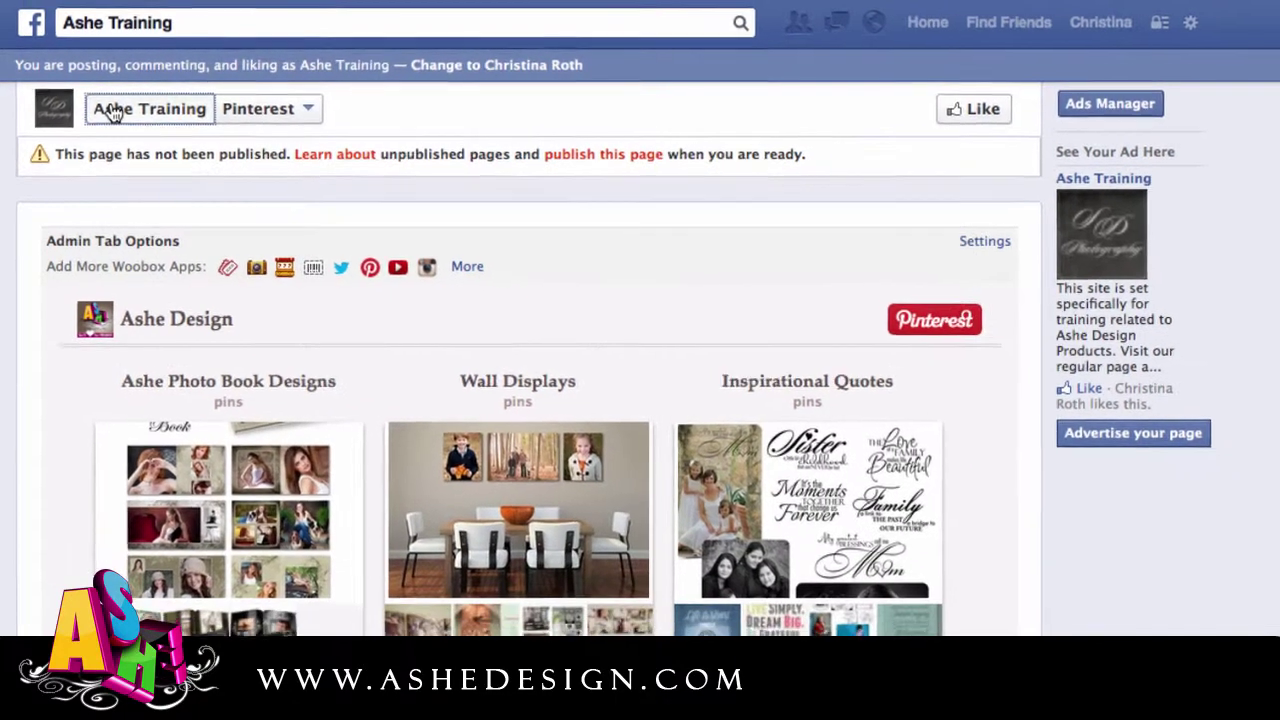